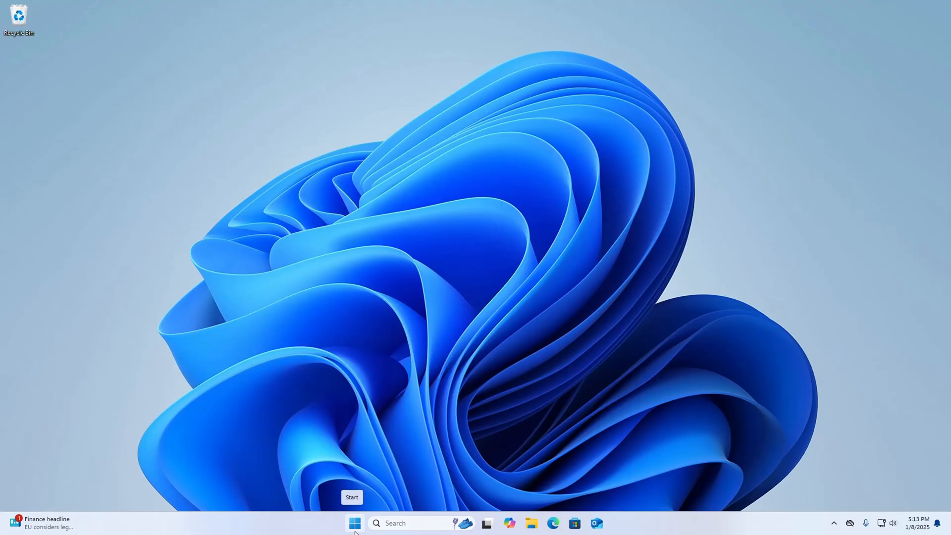
- Search Windows for "eclipse ide" and open the Eclipse downloads page from the web result
{"action": "left_click", "coordinate": [354, 529]}
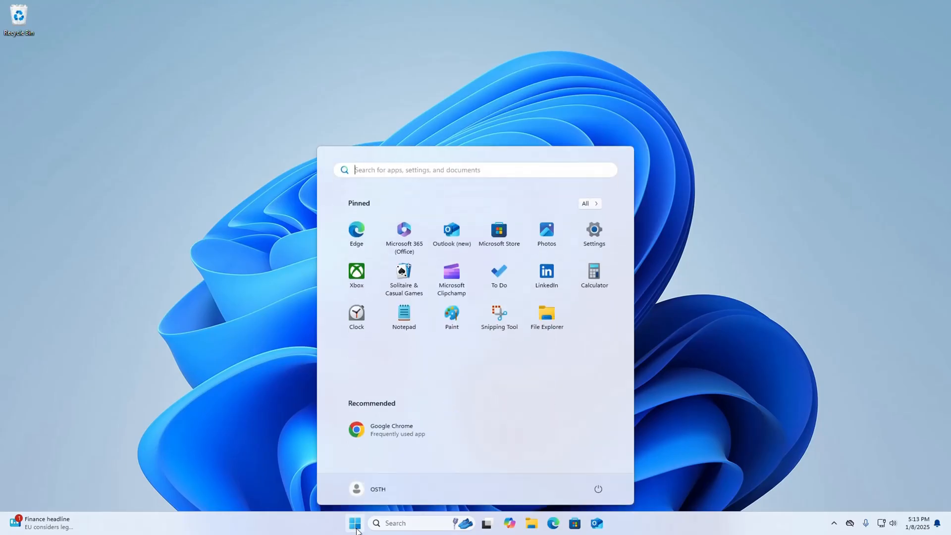
{"action": "type", "text": "eclipse "}
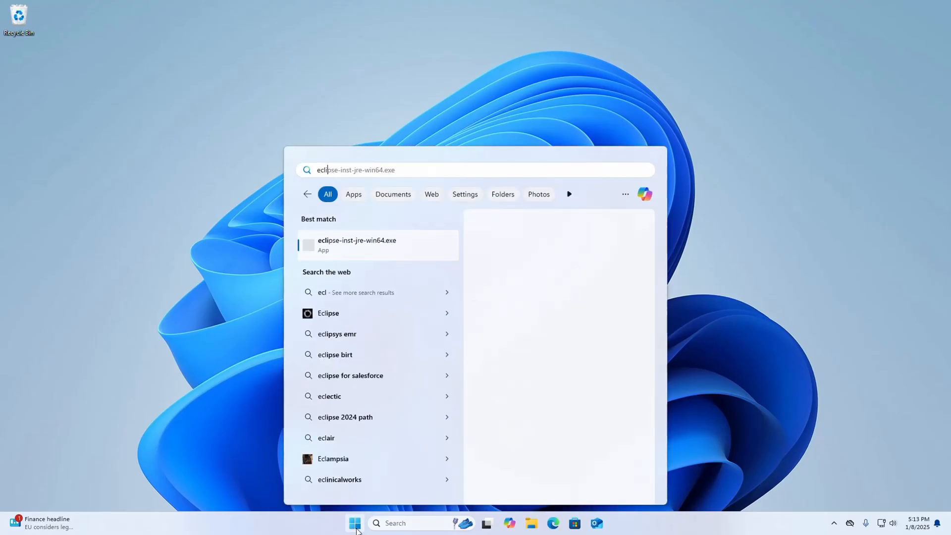
{"action": "type", "text": "ide"}
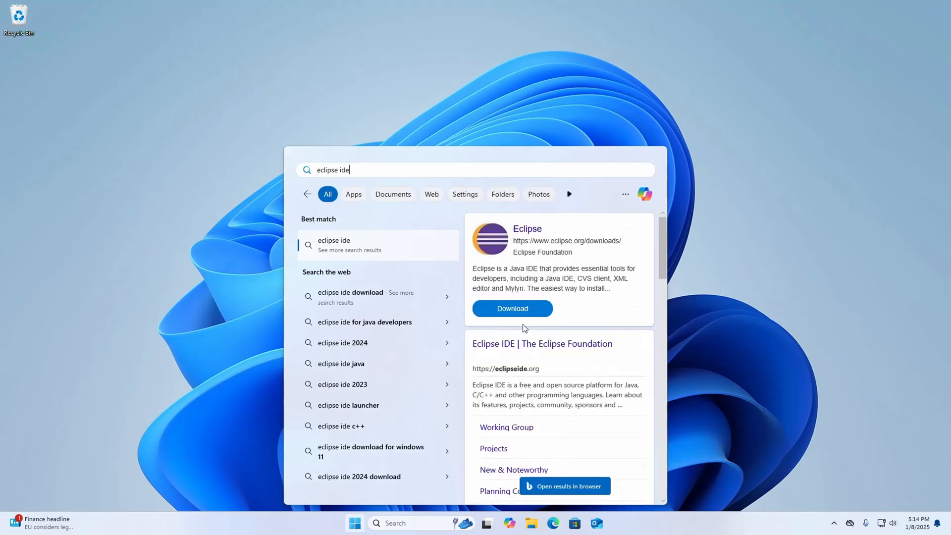
{"action": "left_click", "coordinate": [518, 309]}
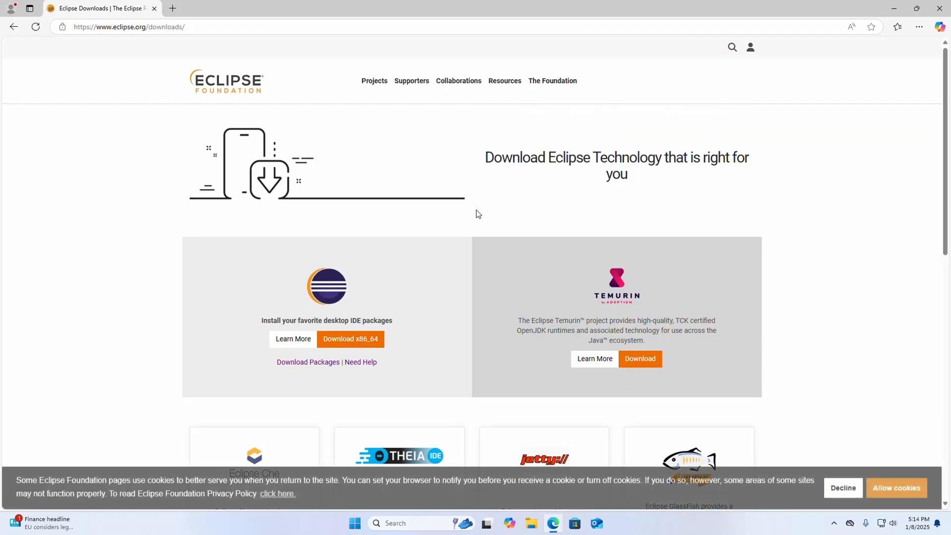
- Start the x86_64 download of the desktop IDE installer, then cancel it and minimize the browser
{"action": "scroll", "coordinate": [350, 258], "scroll_direction": "down", "scroll_amount": 3}
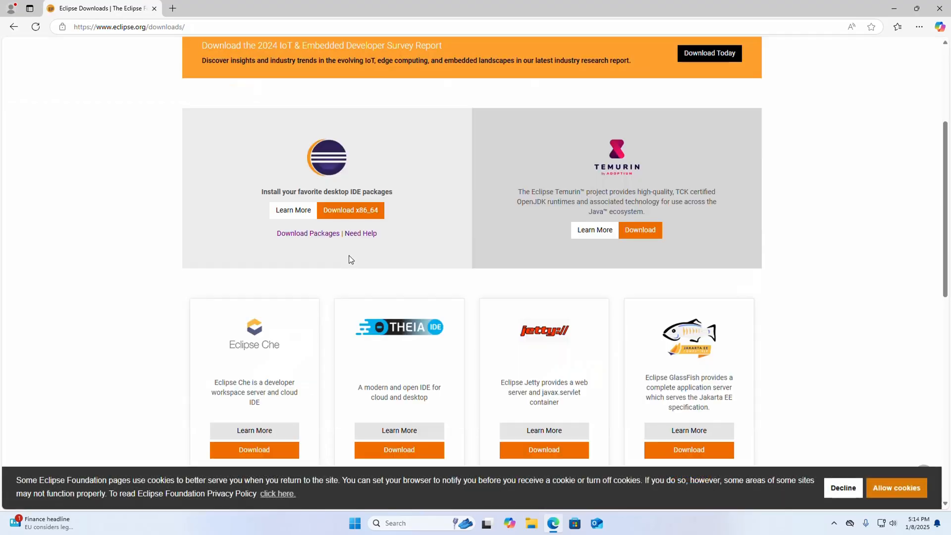
{"action": "left_click", "coordinate": [351, 210]}
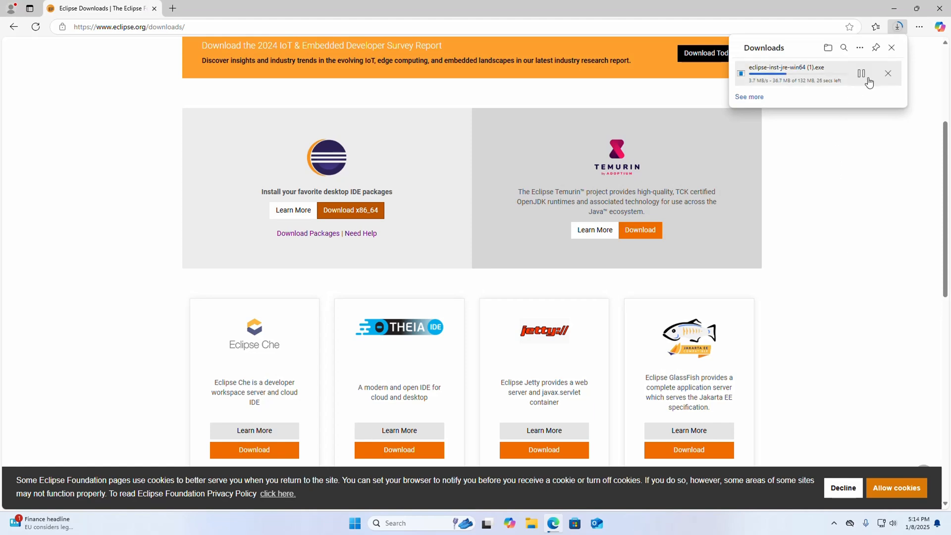
{"action": "left_click", "coordinate": [860, 73]}
{"action": "left_click", "coordinate": [889, 75]}
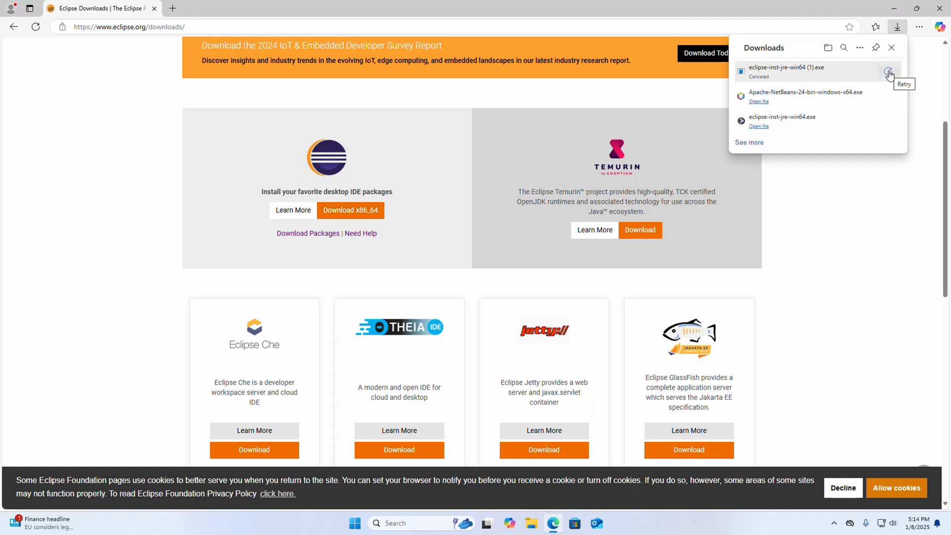
{"action": "left_click", "coordinate": [894, 10]}
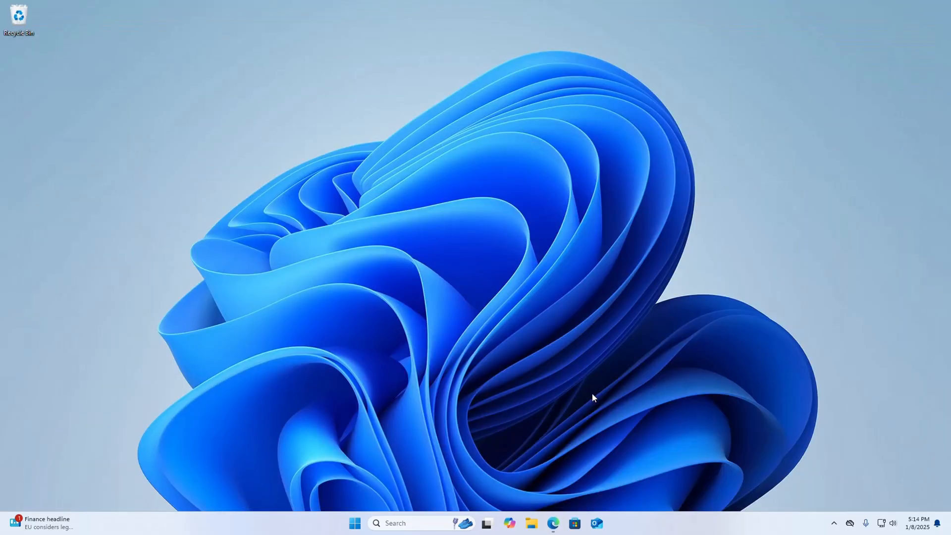
- Run eclipse-inst-jre-win64 from the Downloads folder in File Explorer and minimize the folder window
{"action": "left_click", "coordinate": [532, 523]}
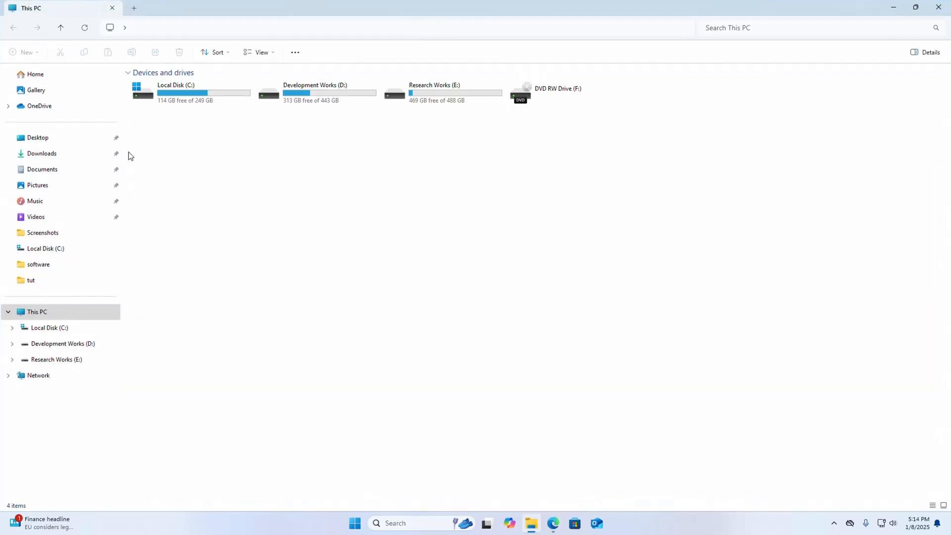
{"action": "left_click", "coordinate": [74, 153]}
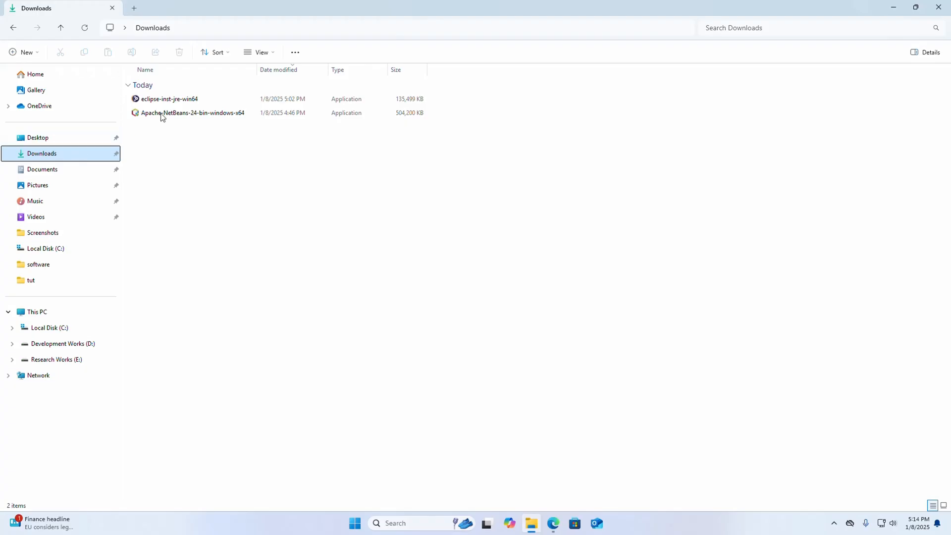
{"action": "left_click", "coordinate": [193, 100]}
{"action": "right_click", "coordinate": [192, 100]}
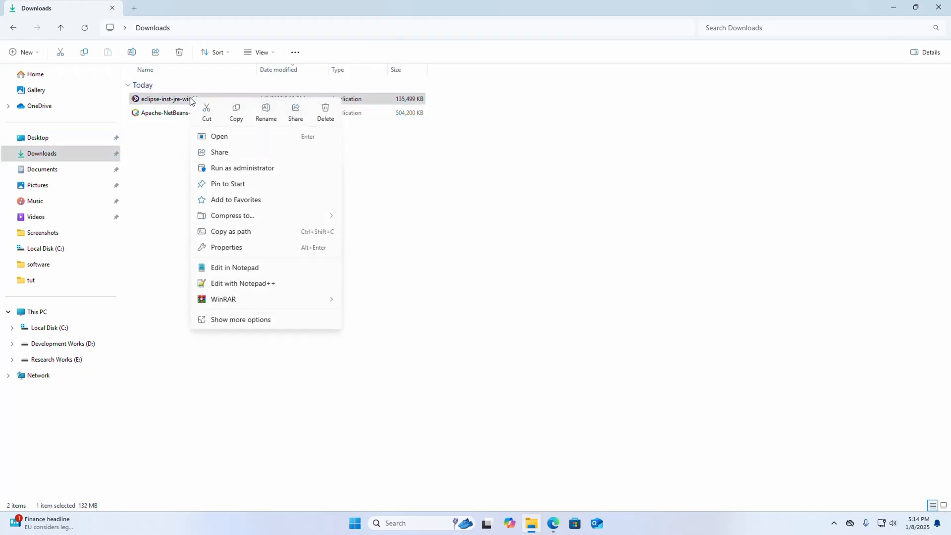
{"action": "left_click", "coordinate": [216, 139]}
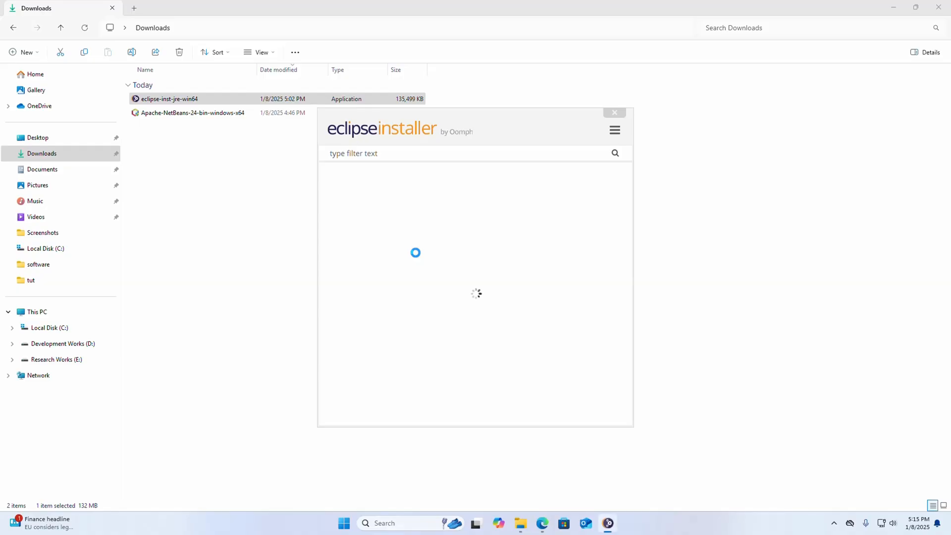
{"action": "left_click", "coordinate": [891, 9]}
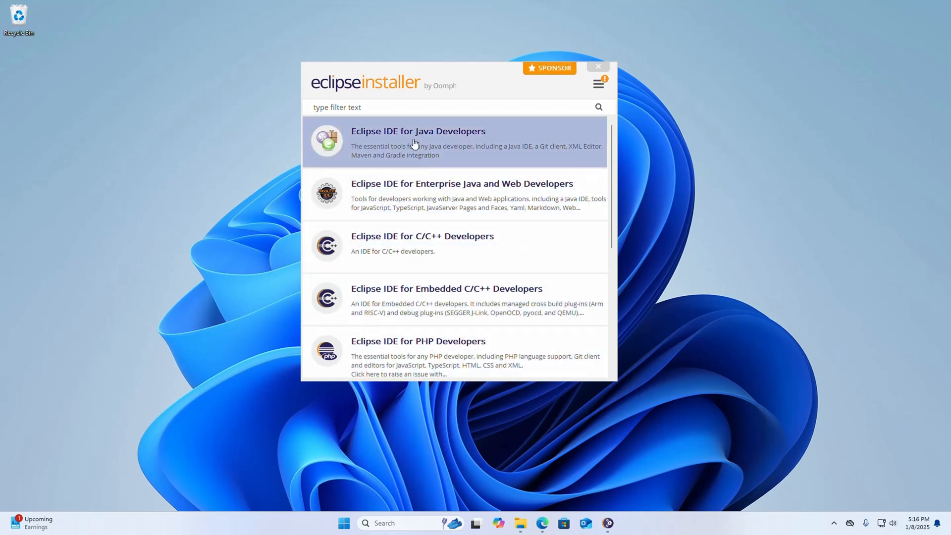
- Choose the Eclipse IDE for Java Developers package and set its Java VM to JRE 21.0.5
{"action": "left_click", "coordinate": [434, 142]}
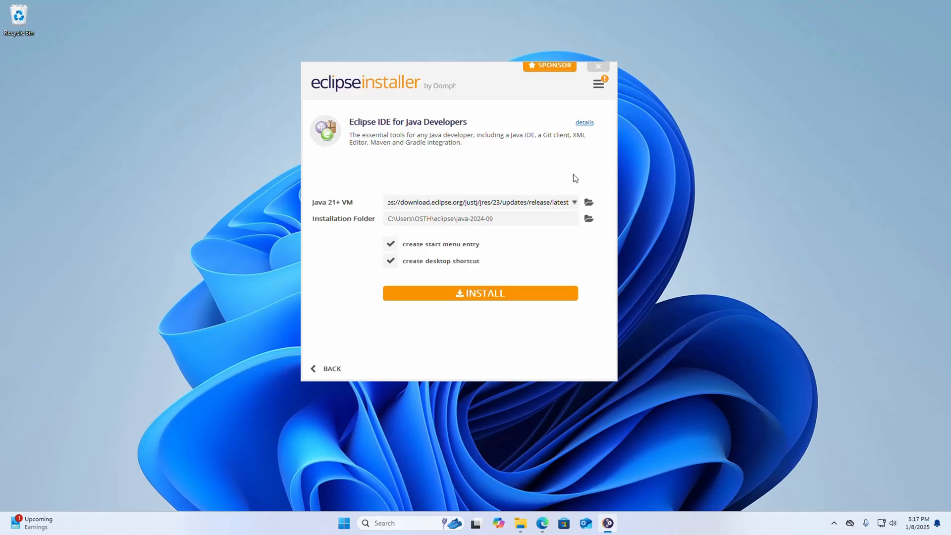
{"action": "left_click", "coordinate": [574, 202]}
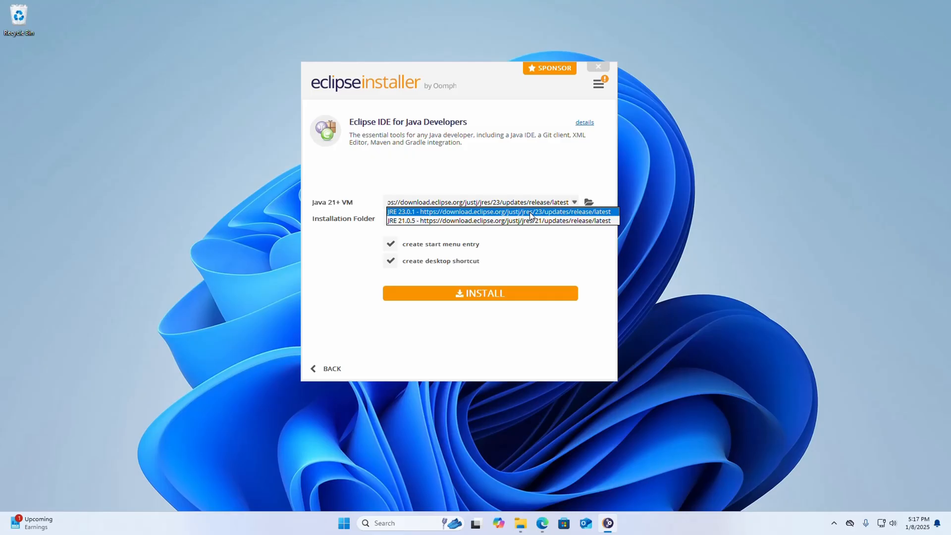
{"action": "left_click", "coordinate": [419, 220]}
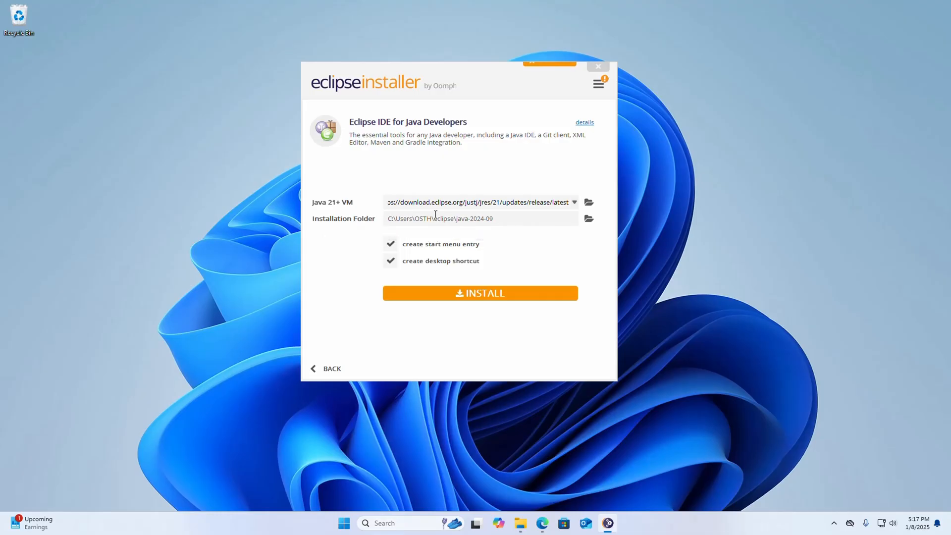
{"action": "left_click_drag", "start_coordinate": [495, 219], "coordinate": [376, 218]}
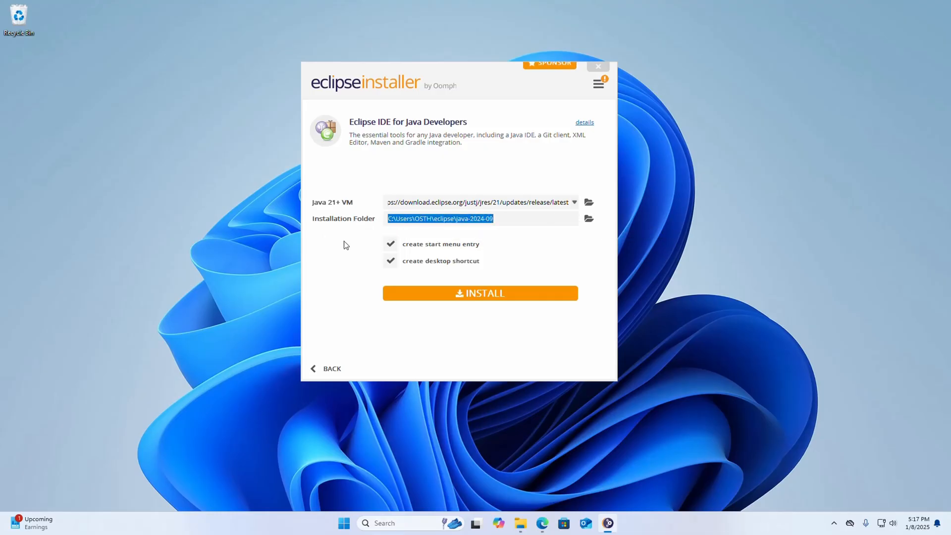
{"action": "left_click", "coordinate": [498, 177]}
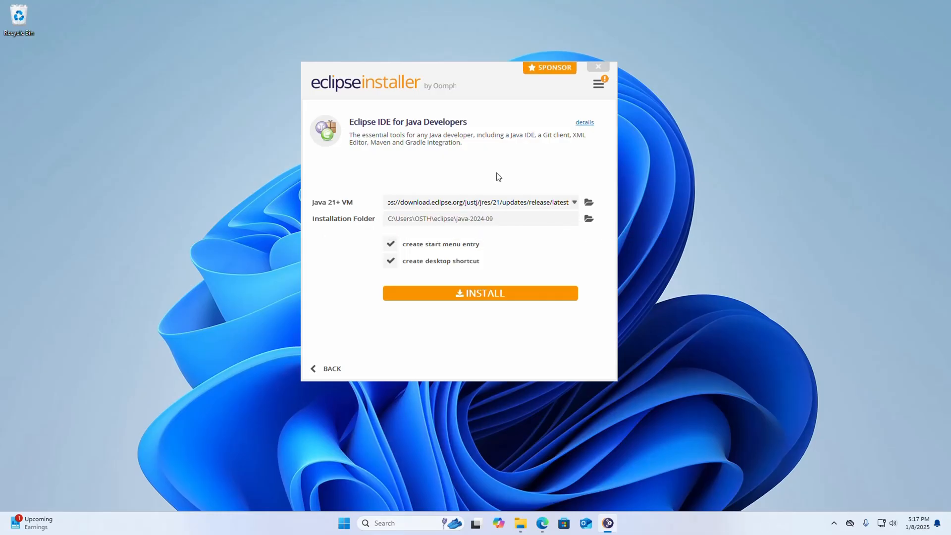
{"action": "left_click", "coordinate": [588, 219]}
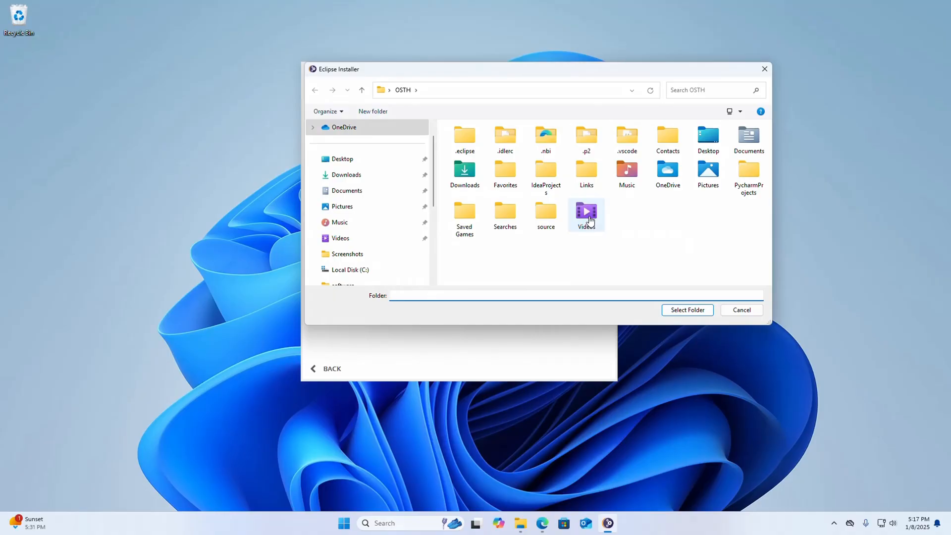
{"action": "left_click", "coordinate": [740, 310]}
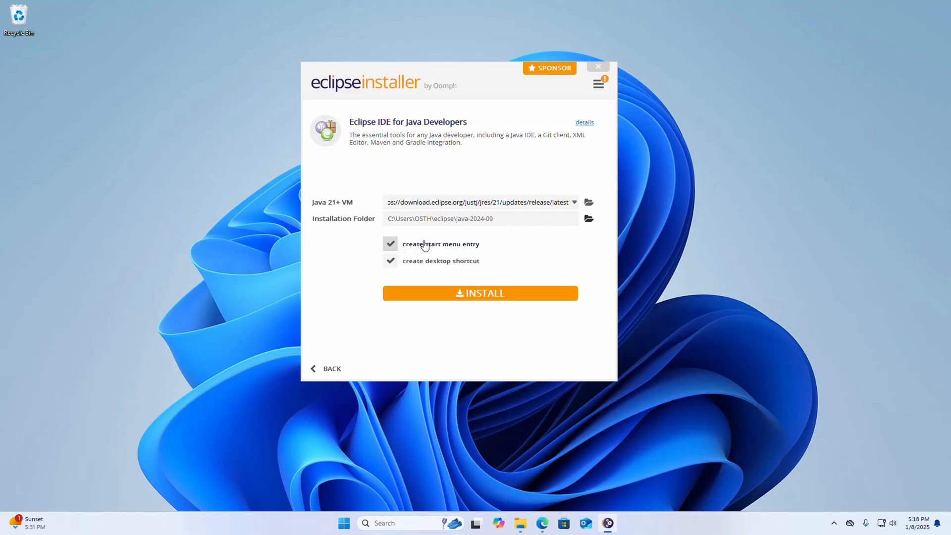
{"action": "left_click", "coordinate": [392, 244]}
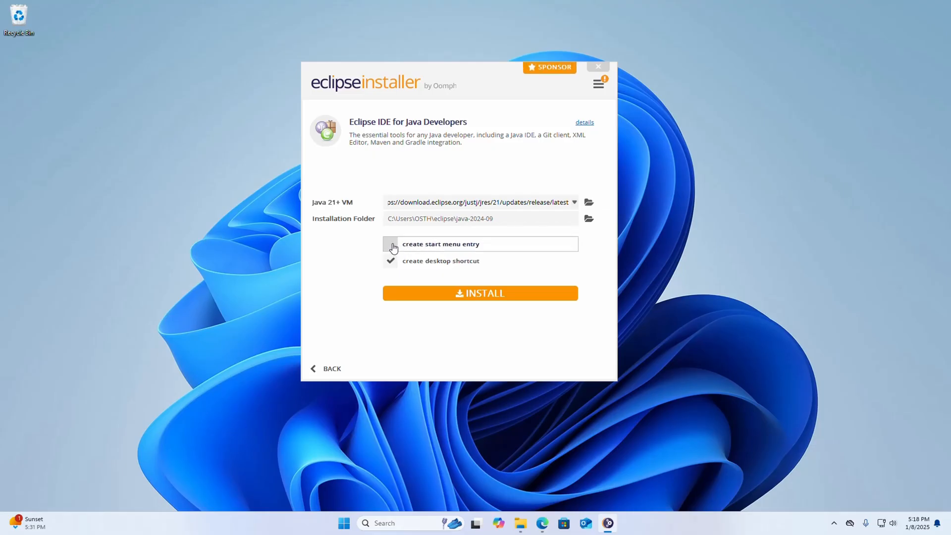
{"action": "left_click", "coordinate": [392, 244]}
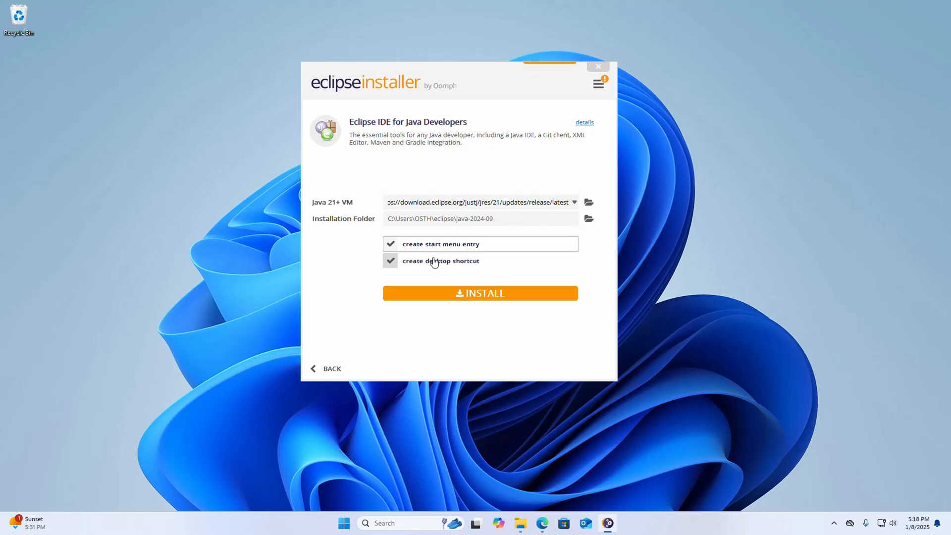
- Install Eclipse IDE for Java Developers and accept the Eclipse Foundation Software User Agreement
{"action": "left_click", "coordinate": [474, 296]}
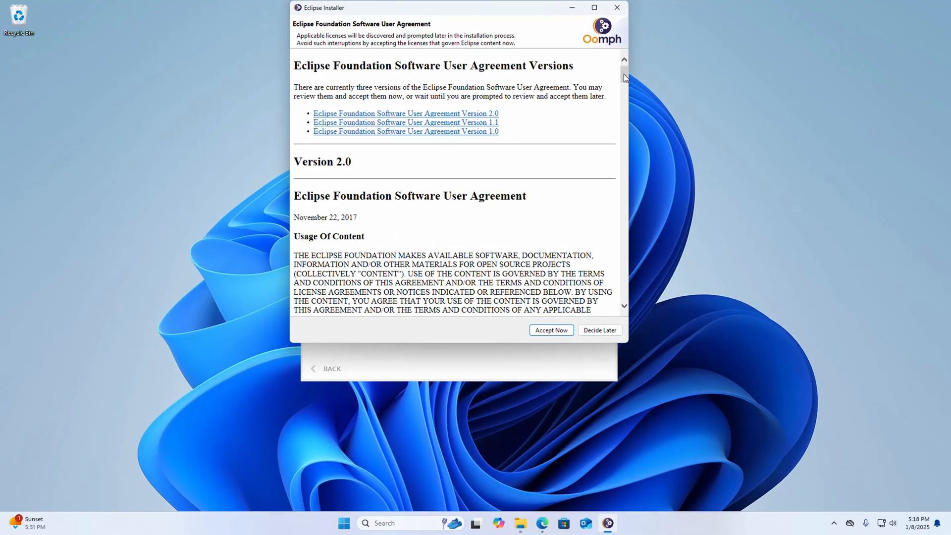
{"action": "left_click_drag", "start_coordinate": [625, 78], "coordinate": [614, 310]}
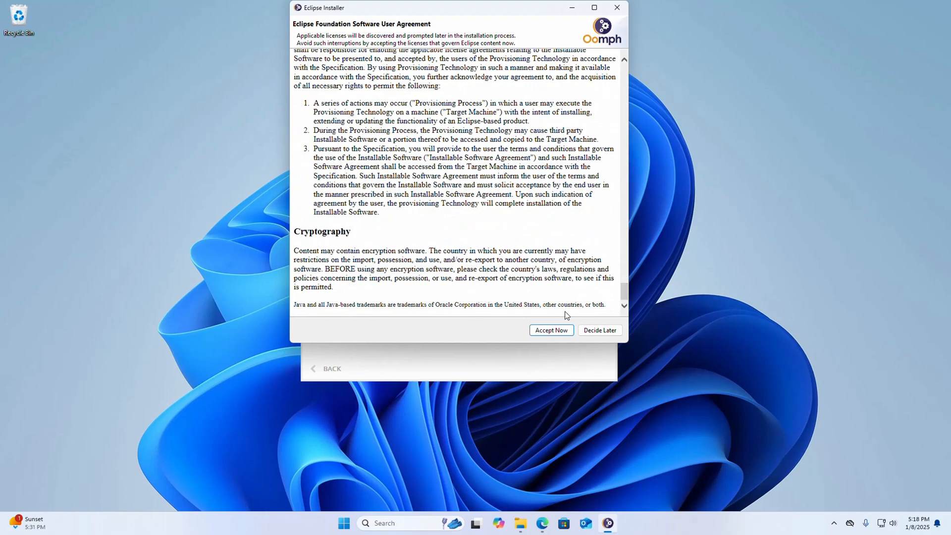
{"action": "left_click", "coordinate": [543, 331]}
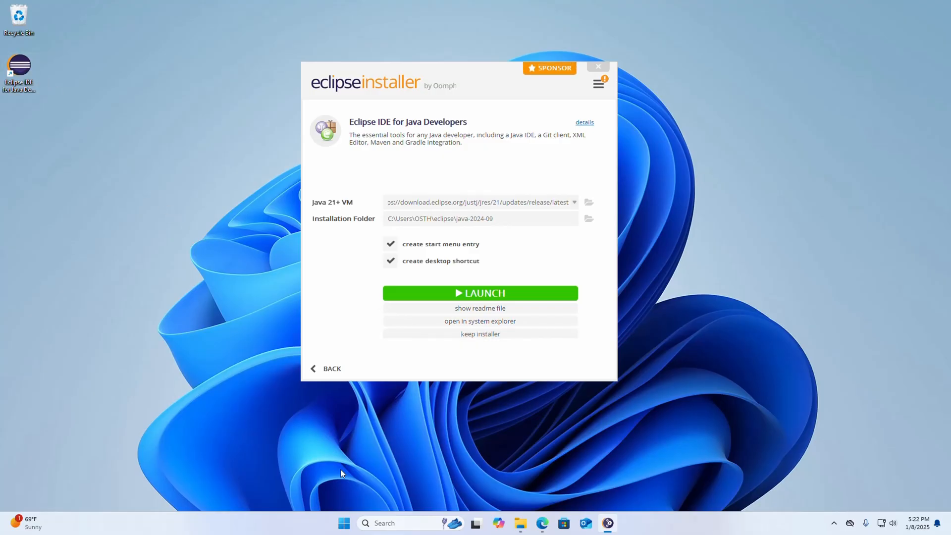
- Search Windows for "ecli" and launch Eclipse IDE for Java Developers - 2024-09 with the default eclipse-workspace directory
{"action": "left_click", "coordinate": [343, 524]}
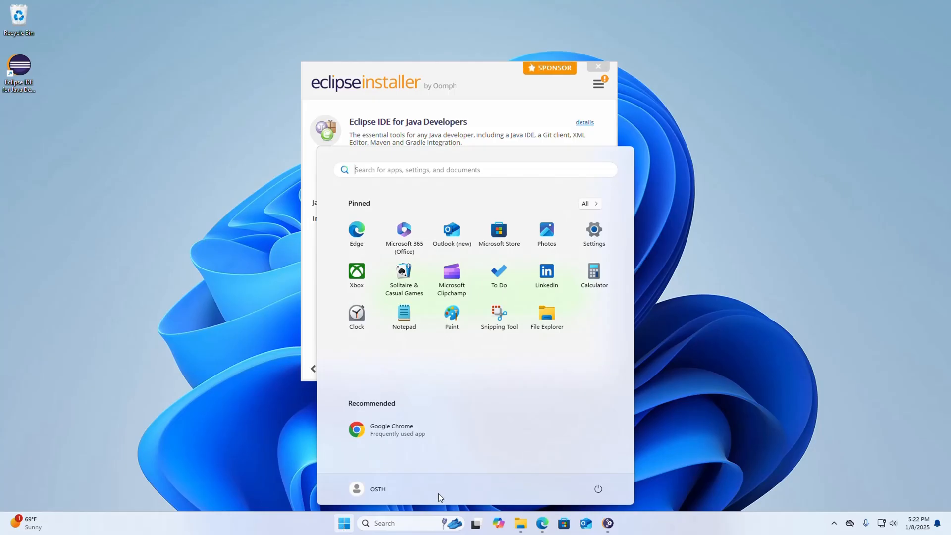
{"action": "type", "text": "ecli"}
{"action": "left_click", "coordinate": [447, 306]}
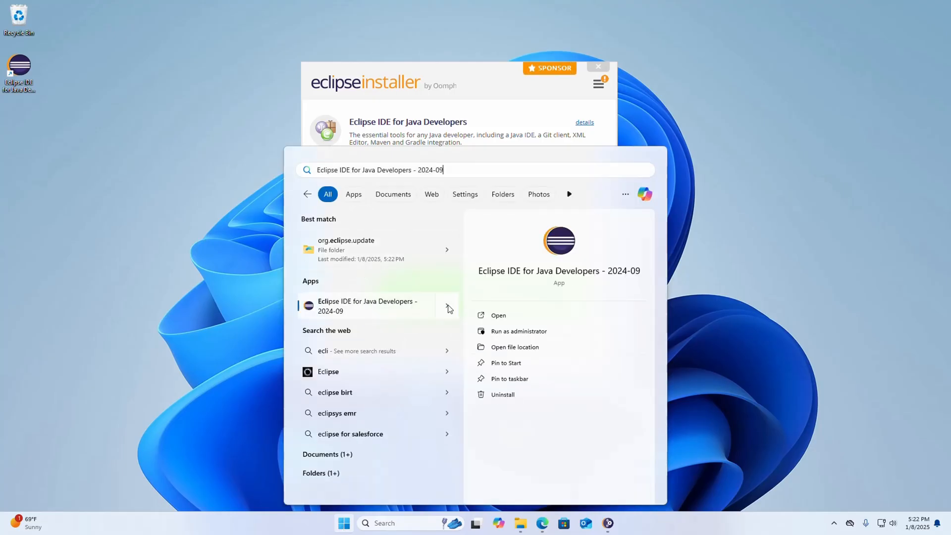
{"action": "left_click", "coordinate": [560, 245]}
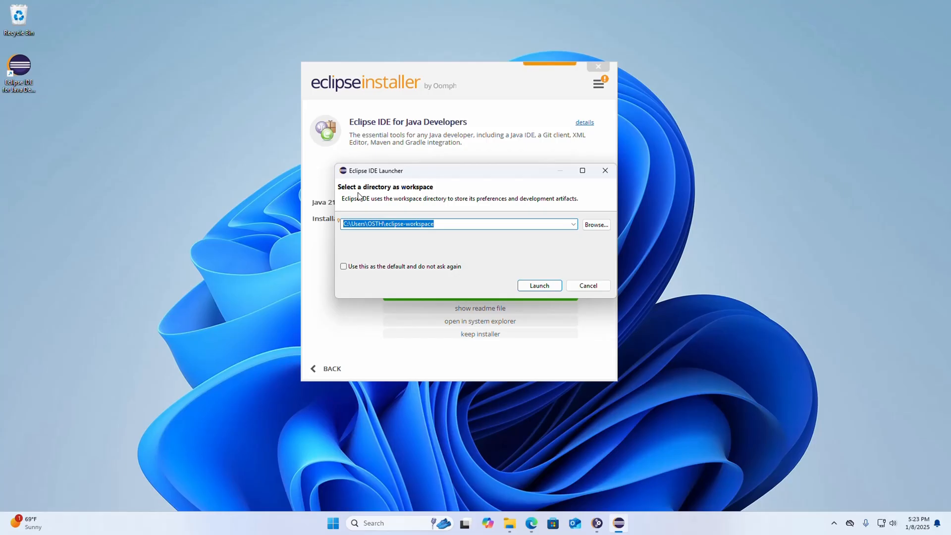
{"action": "left_click", "coordinate": [533, 287]}
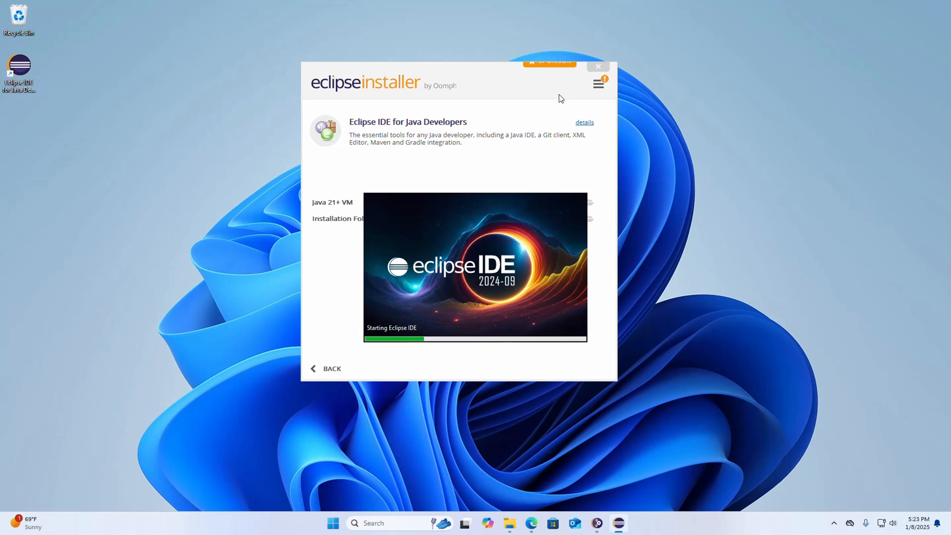
- Close the Eclipse installer and dismiss the second Eclipse launch
{"action": "left_click", "coordinate": [508, 77]}
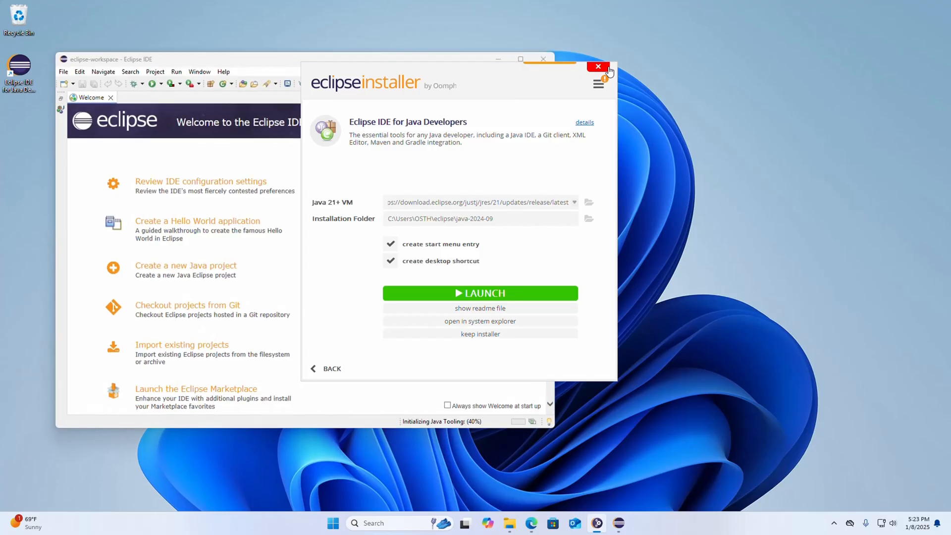
{"action": "left_click", "coordinate": [607, 69]}
{"action": "left_click", "coordinate": [446, 232]}
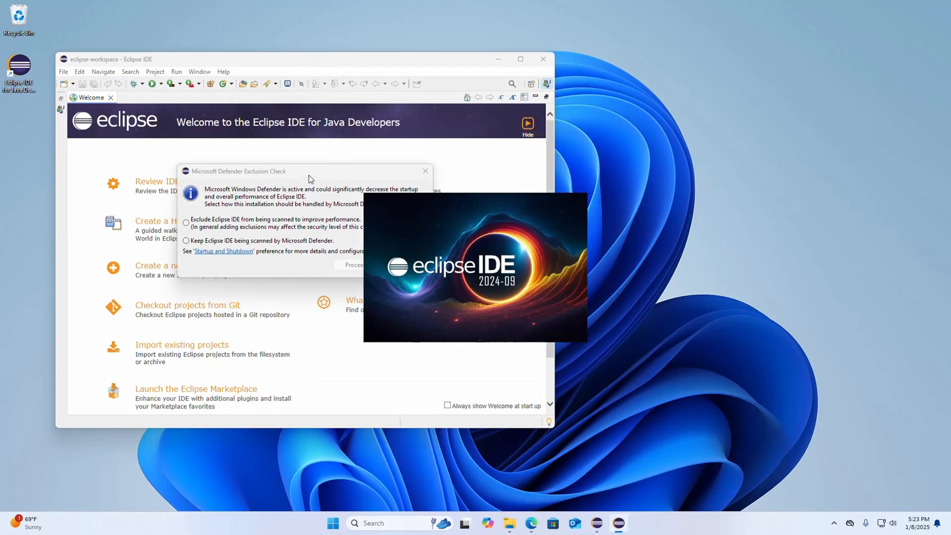
{"action": "left_click", "coordinate": [585, 290]}
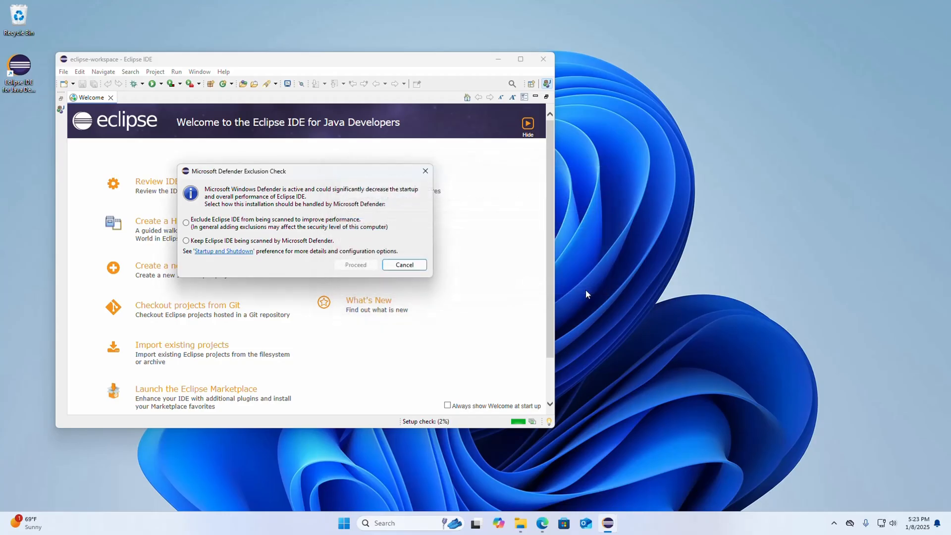
- Cancel the Microsoft Defender Exclusion Check and maximize the Eclipse IDE window
{"action": "left_click", "coordinate": [405, 266]}
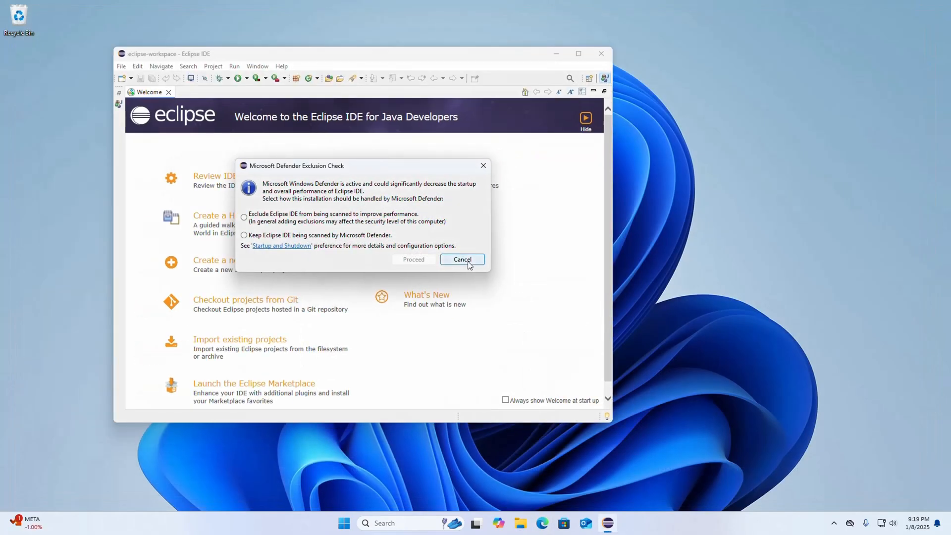
{"action": "left_click", "coordinate": [467, 261]}
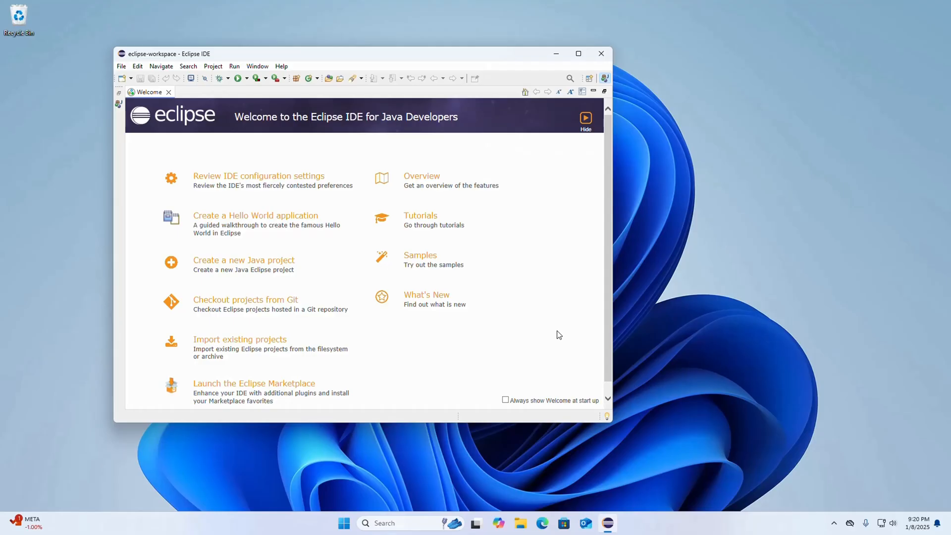
{"action": "left_click", "coordinate": [578, 54]}
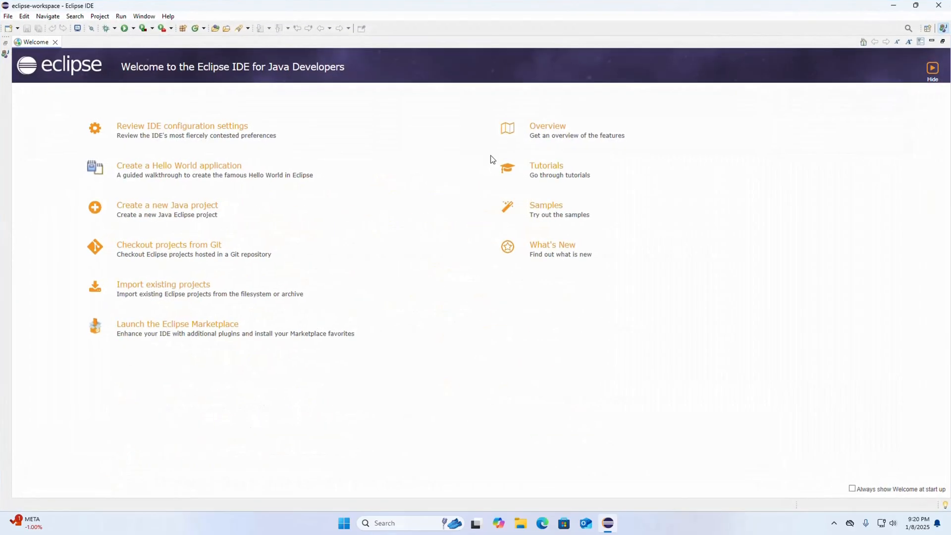
- Start a new Java project and name it MyFirstJavaProject
{"action": "left_click", "coordinate": [9, 18]}
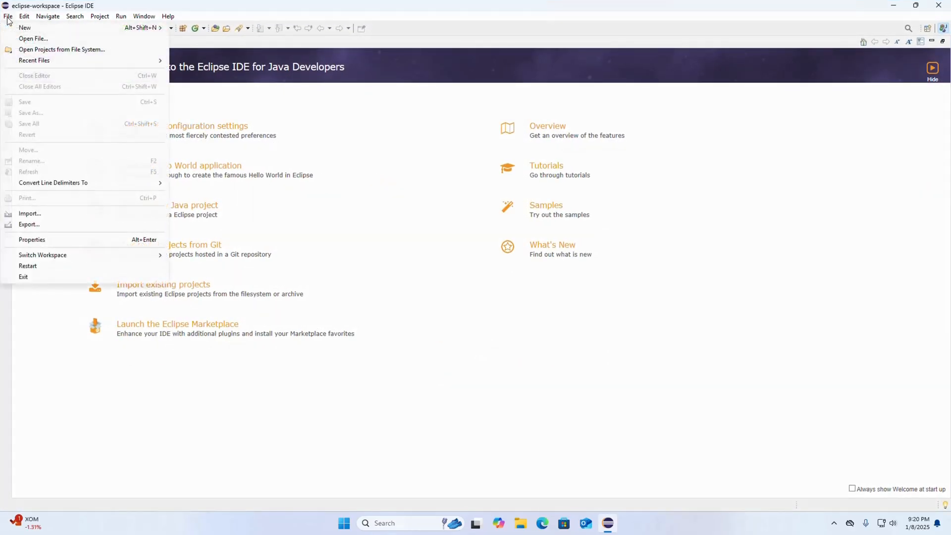
{"action": "mouse_move", "coordinate": [26, 31]}
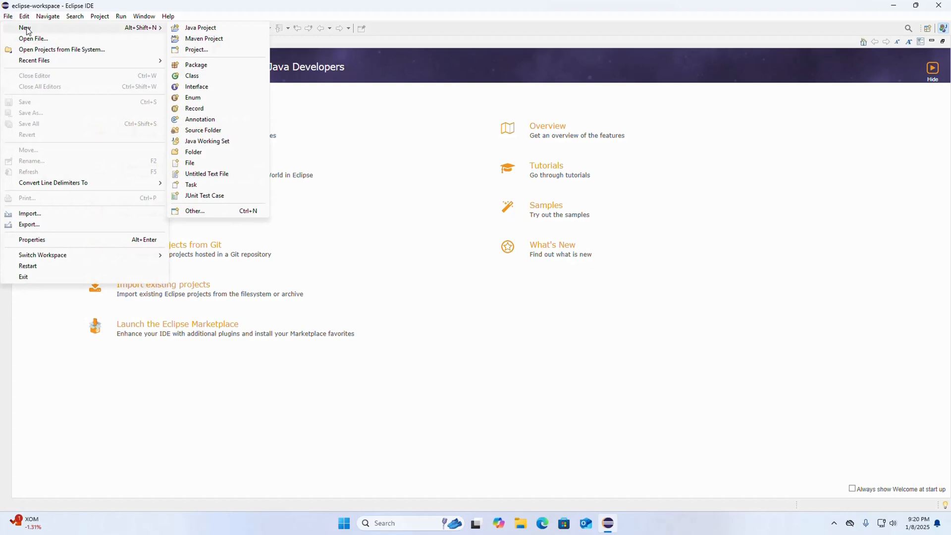
{"action": "left_click", "coordinate": [191, 29]}
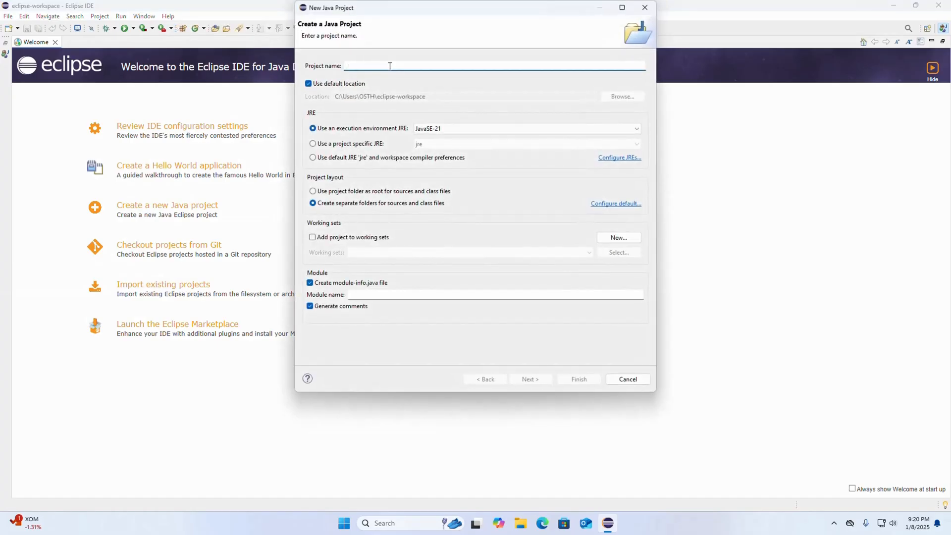
{"action": "type", "text": "My"}
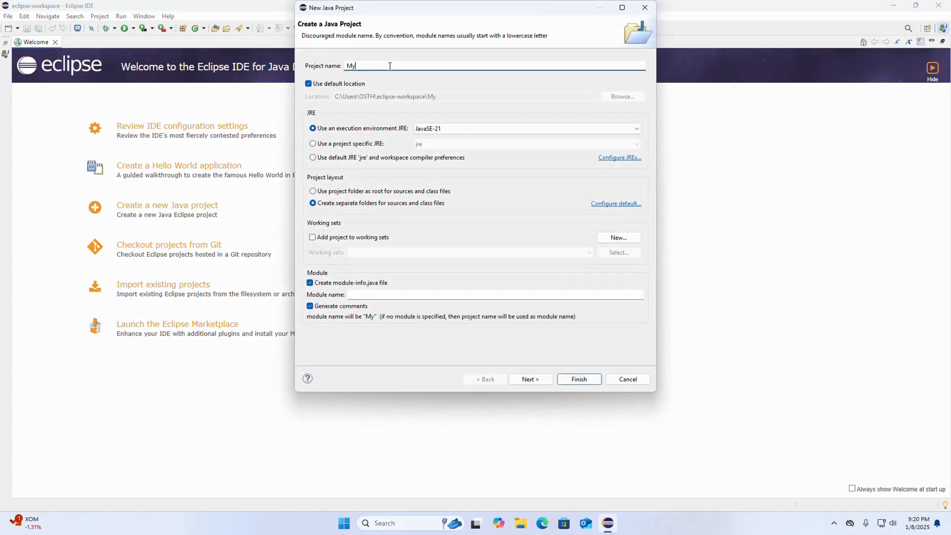
{"action": "type", "text": "FirstJava"}
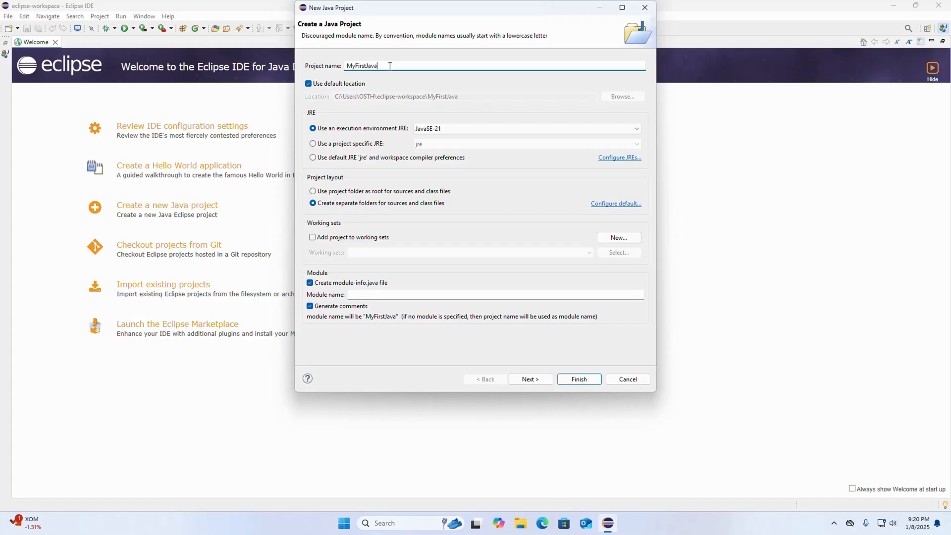
{"action": "type", "text": "Project"}
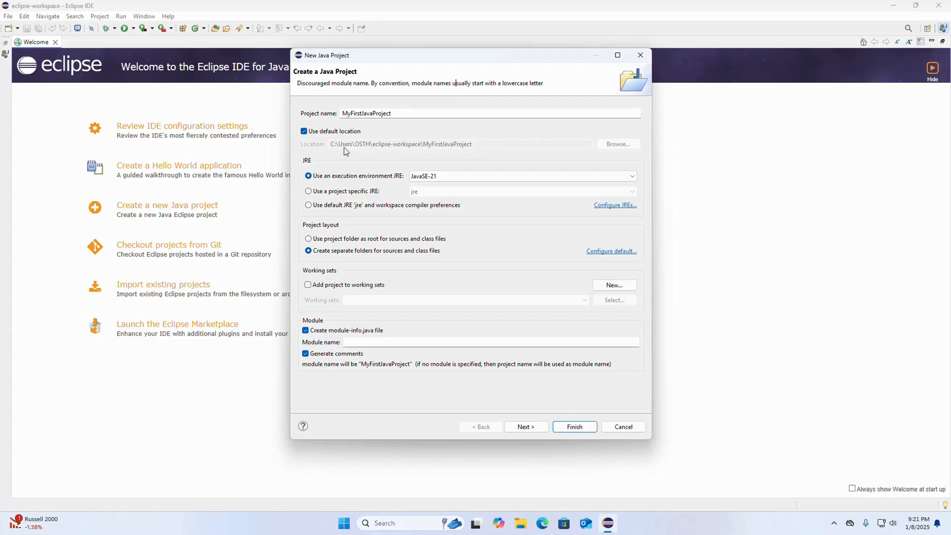
{"action": "left_click", "coordinate": [304, 131]}
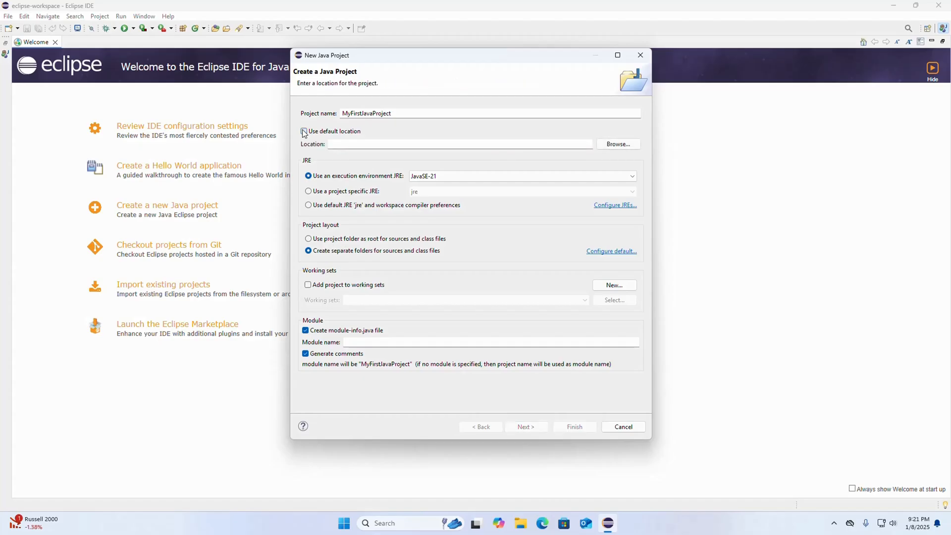
{"action": "left_click", "coordinate": [612, 144]}
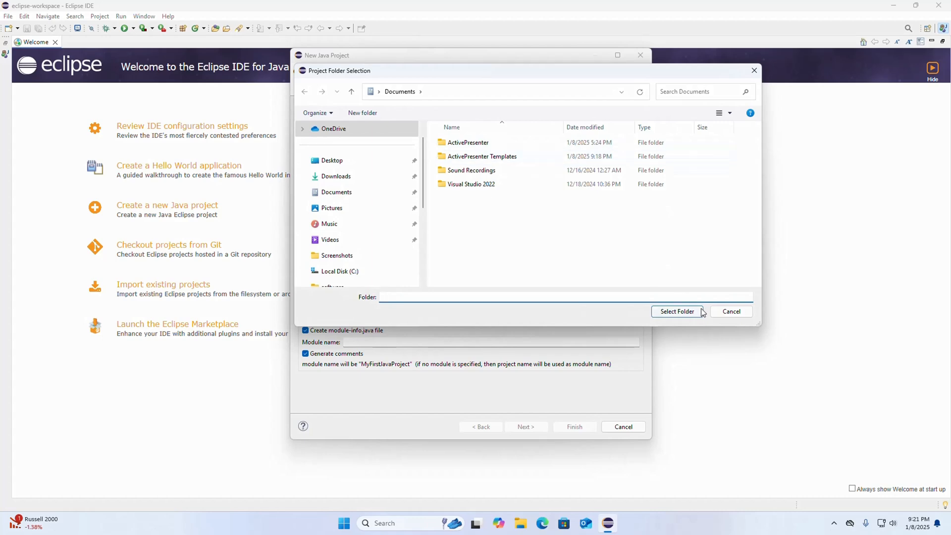
{"action": "left_click", "coordinate": [722, 313]}
{"action": "left_click", "coordinate": [303, 130]}
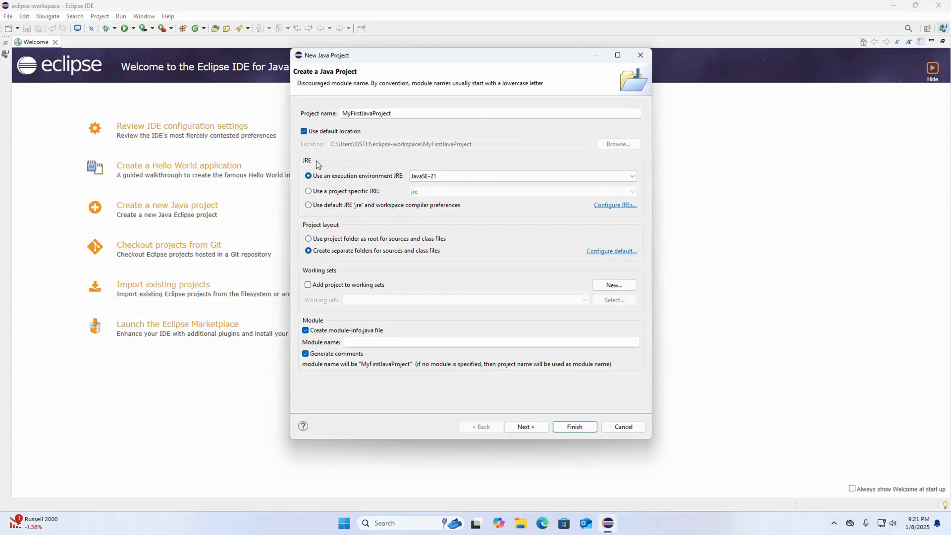
- Configure the project with the JavaSE-21 execution environment, separate folders for sources and class files, and no module-info.java file
{"action": "left_click", "coordinate": [633, 178]}
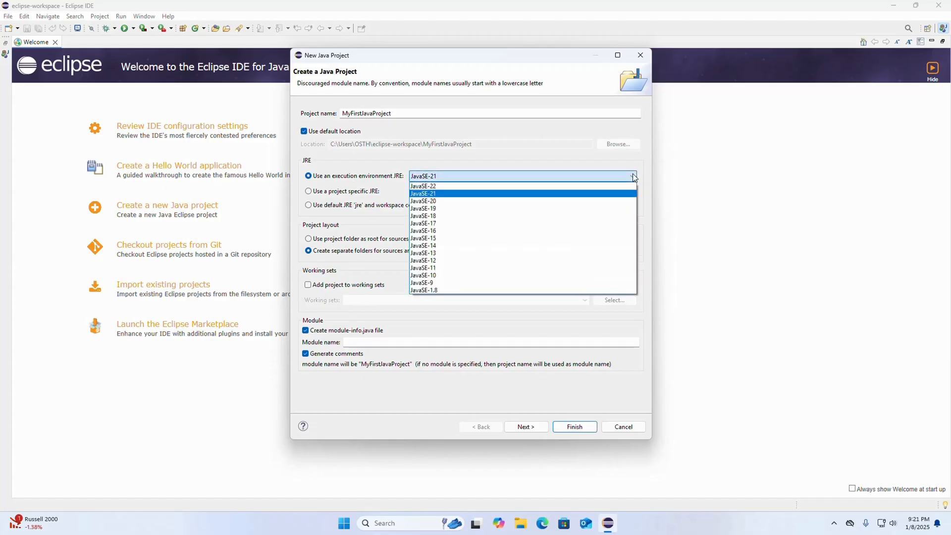
{"action": "left_click", "coordinate": [425, 193]}
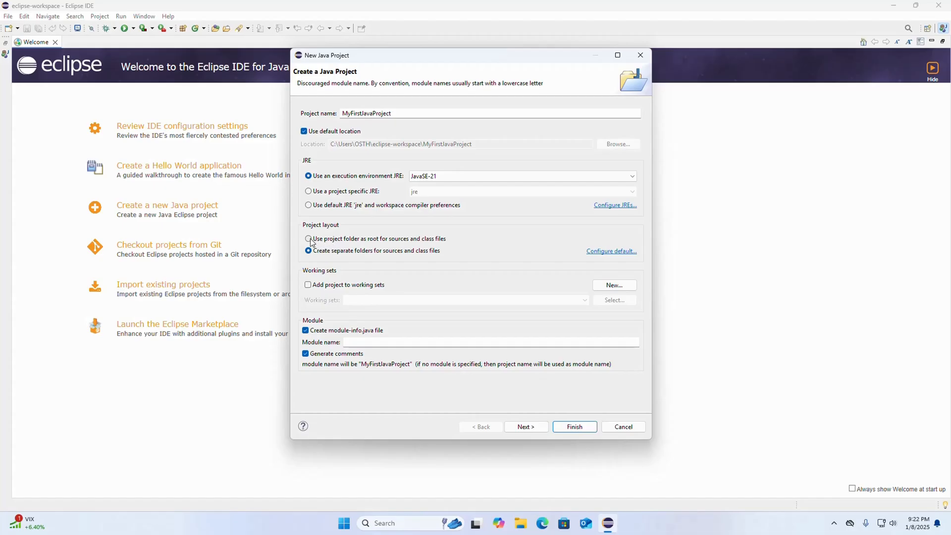
{"action": "left_click", "coordinate": [309, 240]}
{"action": "left_click", "coordinate": [309, 250]}
{"action": "left_click", "coordinate": [306, 332]}
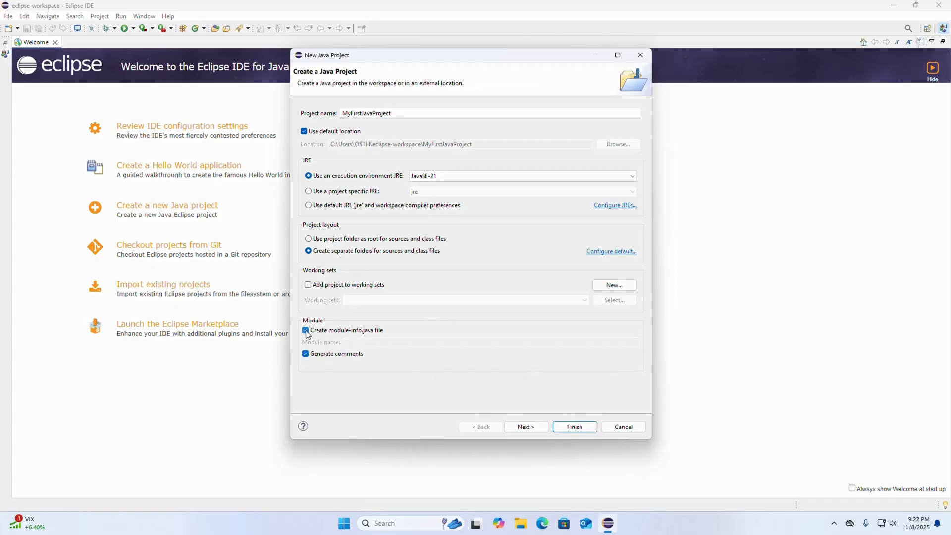
{"action": "left_click", "coordinate": [306, 331]}
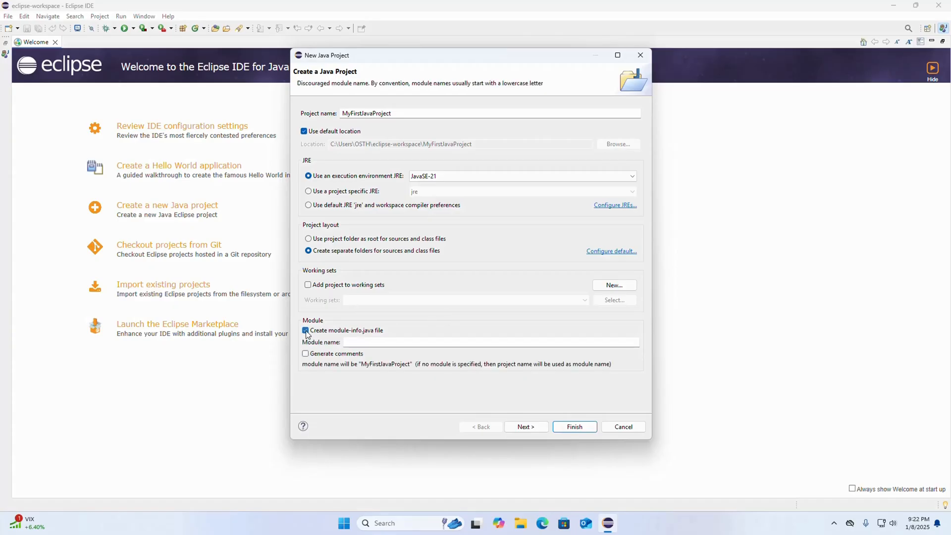
{"action": "key", "text": "space"}
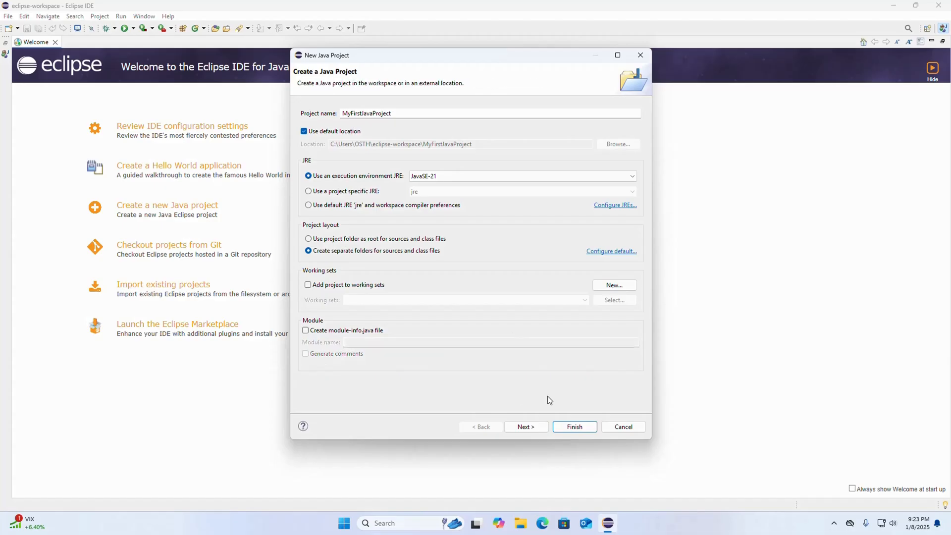
- Continue to the Java build settings, keep MyFirstJavaProject/bin as the default output folder without separate output folders, and finish creating the project
{"action": "left_click", "coordinate": [533, 424]}
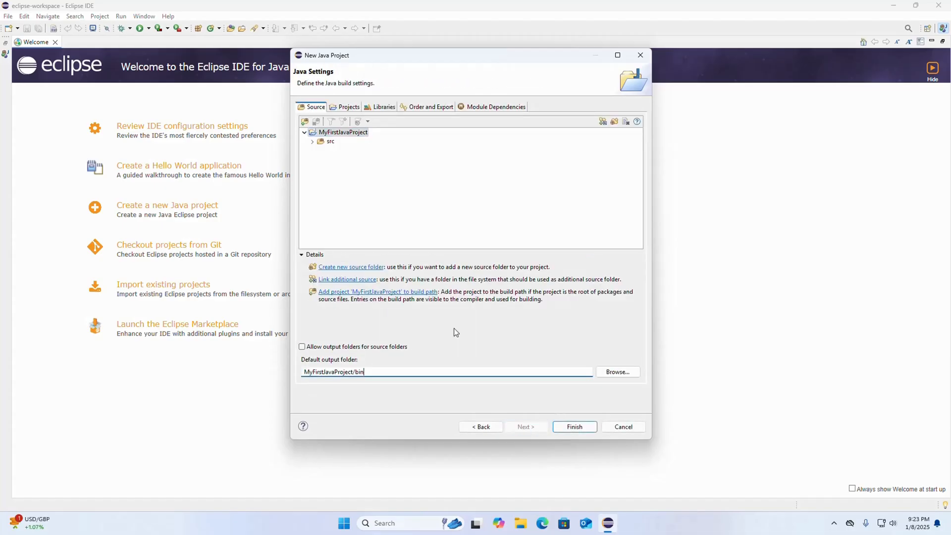
{"action": "left_click_drag", "start_coordinate": [365, 377], "coordinate": [353, 372]}
{"action": "left_click", "coordinate": [303, 347]}
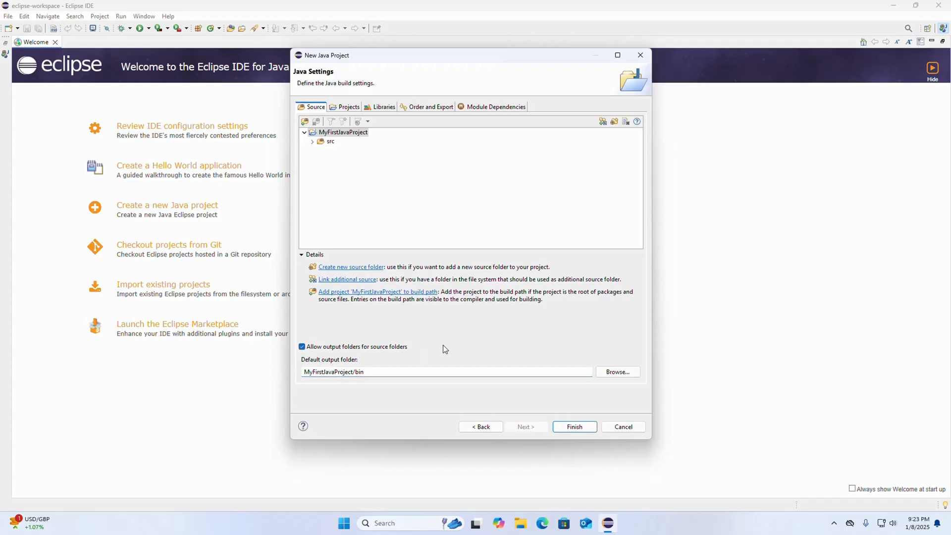
{"action": "left_click", "coordinate": [301, 347]}
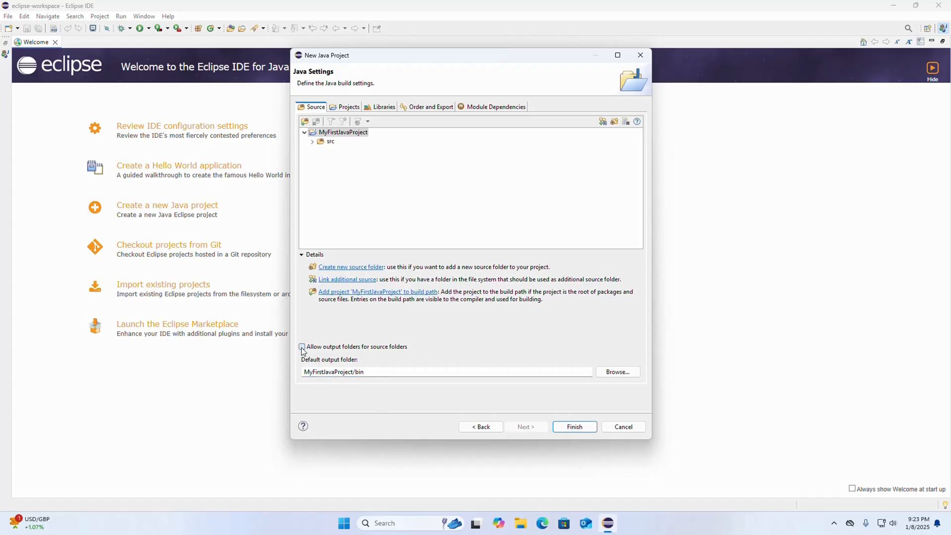
{"action": "left_click", "coordinate": [575, 427]}
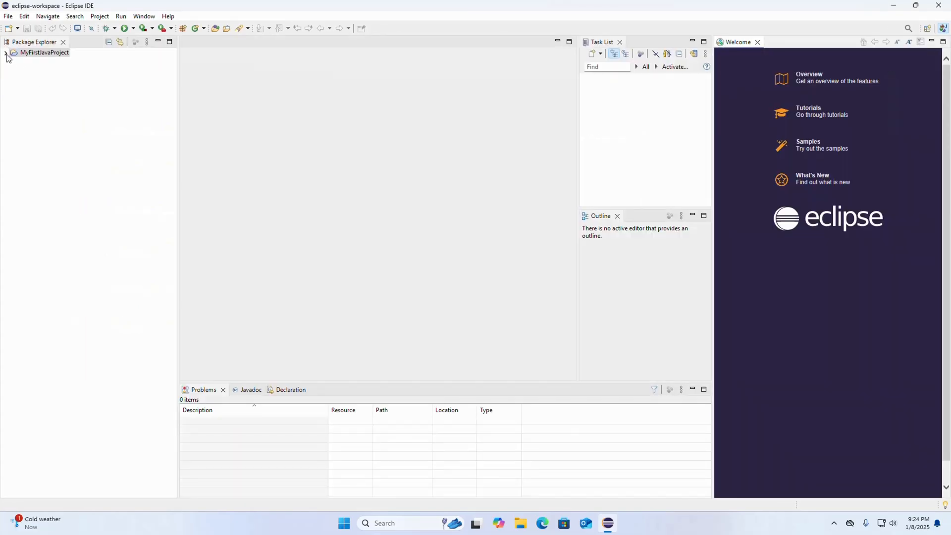
- Start a new Java class named HelloJava in the src folder of MyFirstJavaProject
{"action": "left_click", "coordinate": [6, 53]}
{"action": "left_click", "coordinate": [32, 72]}
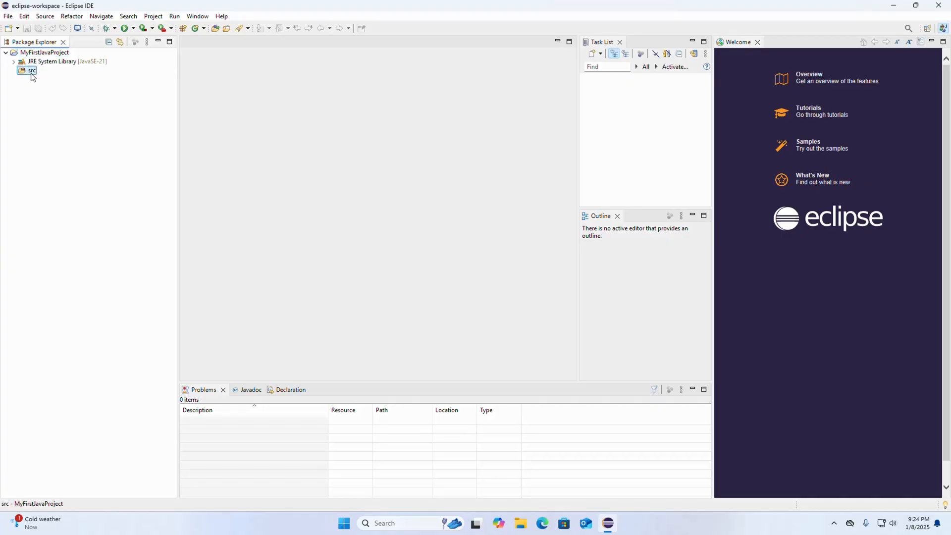
{"action": "right_click", "coordinate": [33, 77]}
{"action": "mouse_move", "coordinate": [43, 79]}
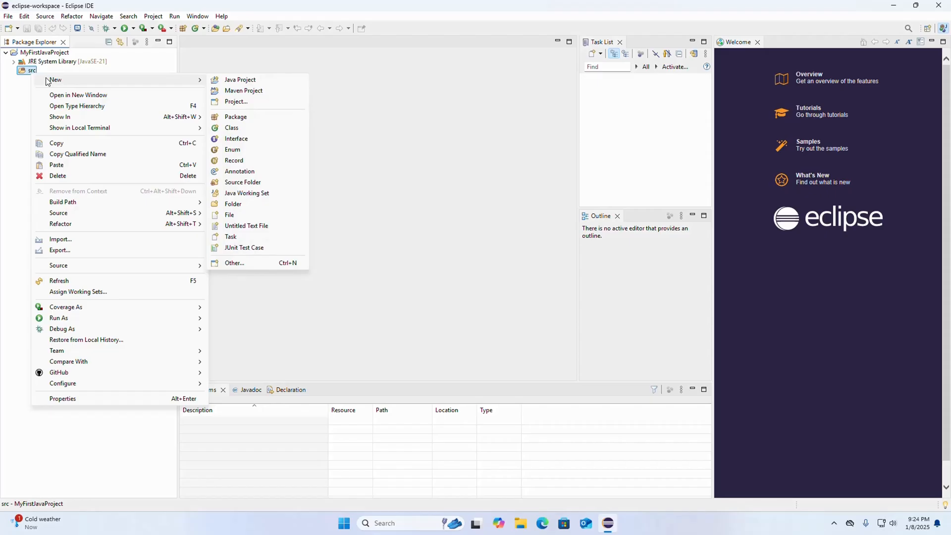
{"action": "left_click", "coordinate": [249, 127]}
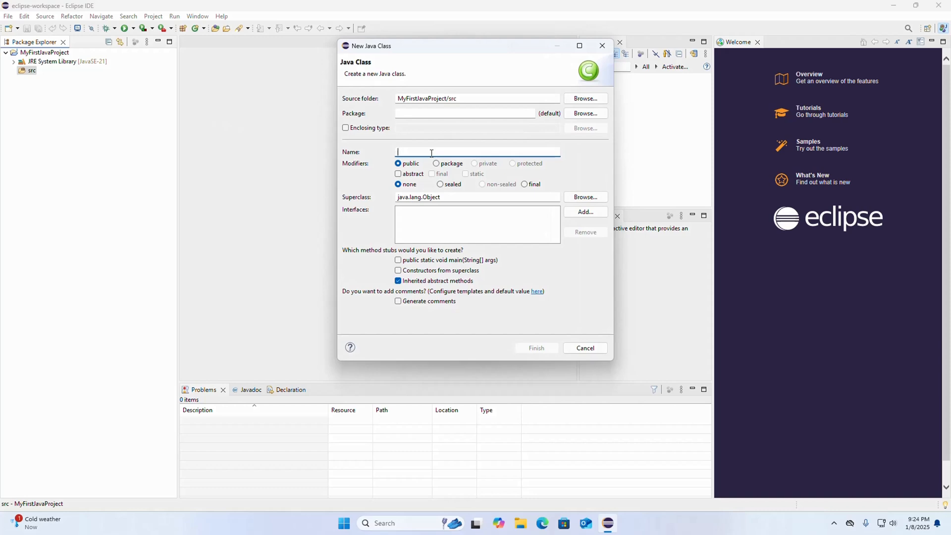
{"action": "type", "text": "HelloJava"}
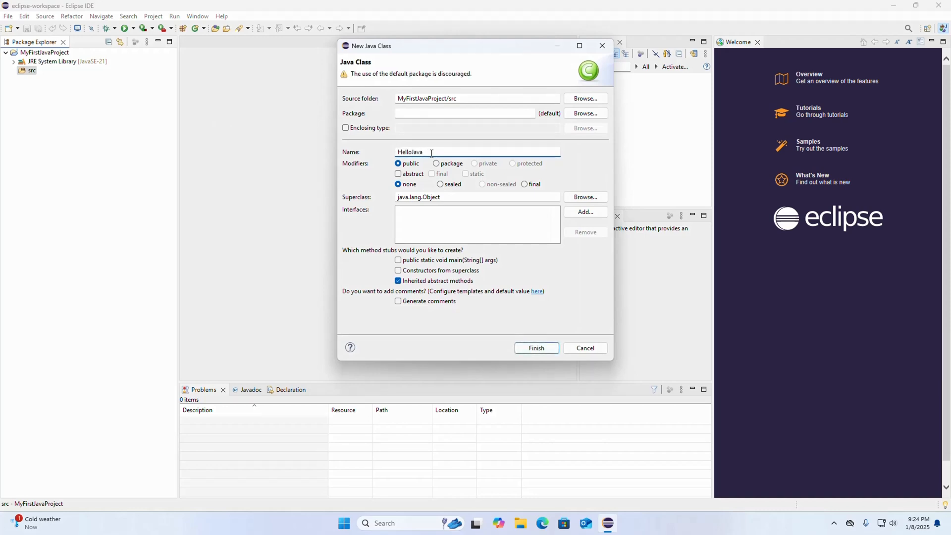
{"action": "double_click", "coordinate": [432, 153]}
- Create the class with the public static void main(String[] args) method stub and generated comments
{"action": "left_click", "coordinate": [399, 263]}
{"action": "left_click", "coordinate": [399, 302]}
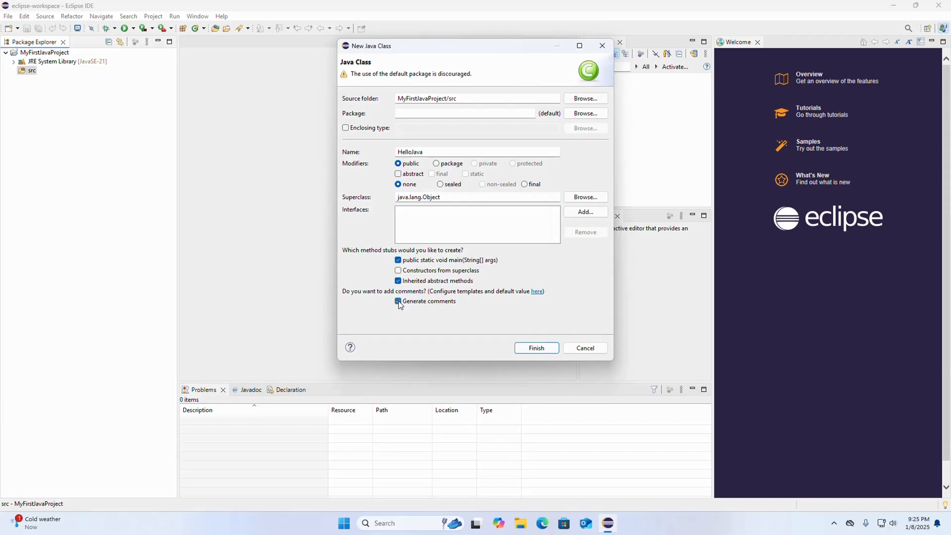
{"action": "left_click", "coordinate": [535, 348]}
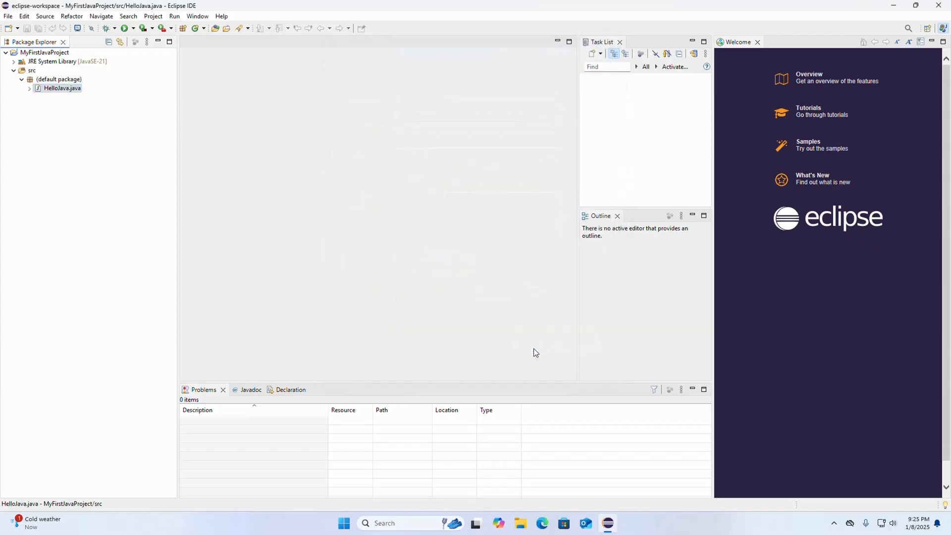
- Open the preferences, filter them by "font" and display the Colors and Fonts settings
{"action": "left_click", "coordinate": [201, 19]}
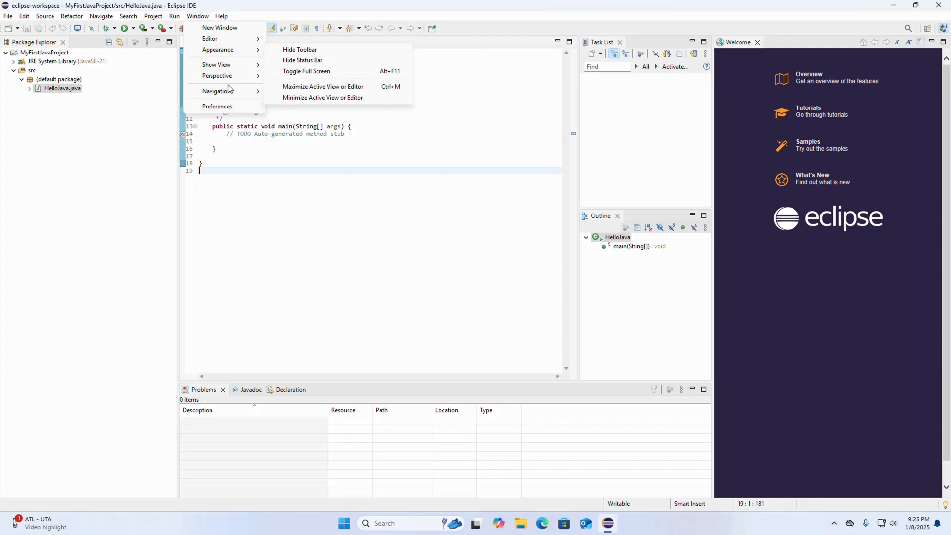
{"action": "left_click", "coordinate": [232, 105]}
{"action": "left_click", "coordinate": [331, 109]}
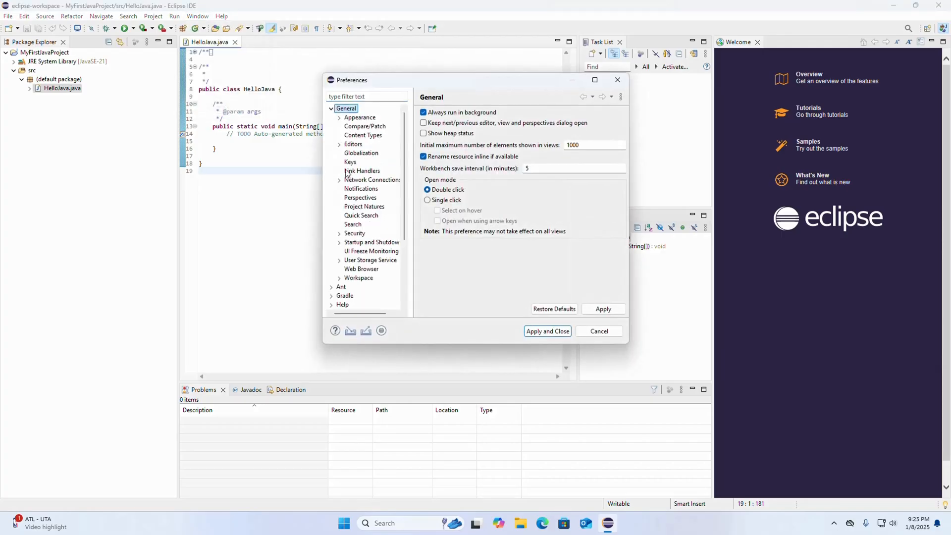
{"action": "left_click", "coordinate": [364, 95]}
{"action": "type", "text": "font"}
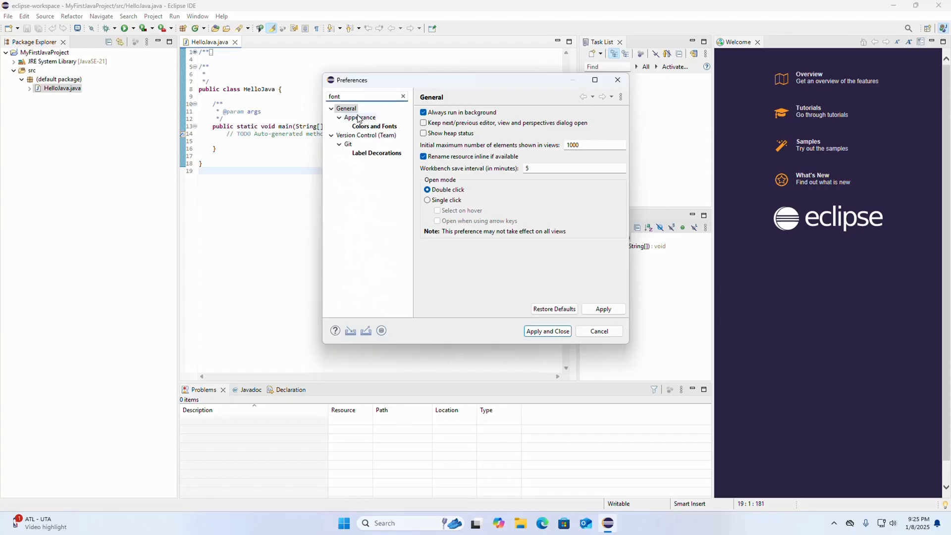
{"action": "left_click", "coordinate": [373, 126]}
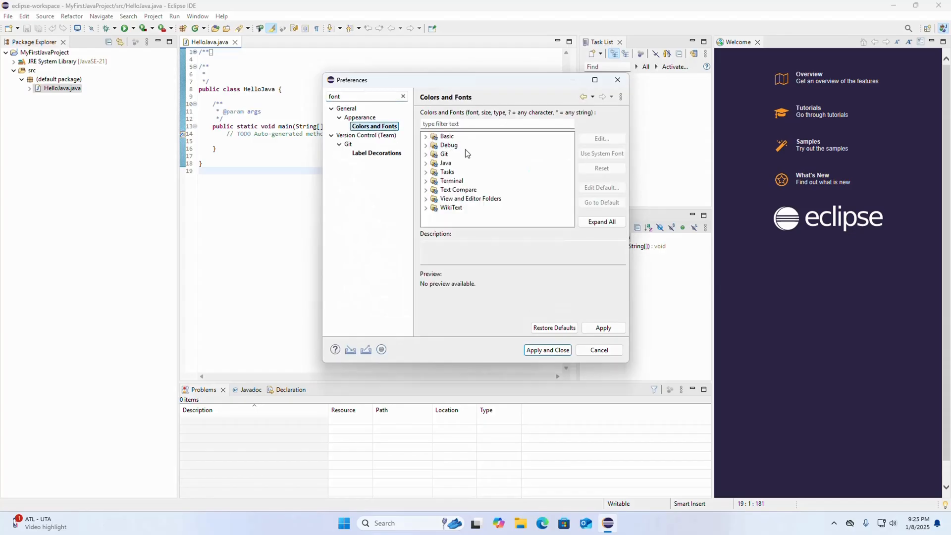
- Set the size of the basic Text Font to 16, then apply and close the preferences
{"action": "left_click", "coordinate": [432, 138]}
{"action": "left_click", "coordinate": [425, 137]}
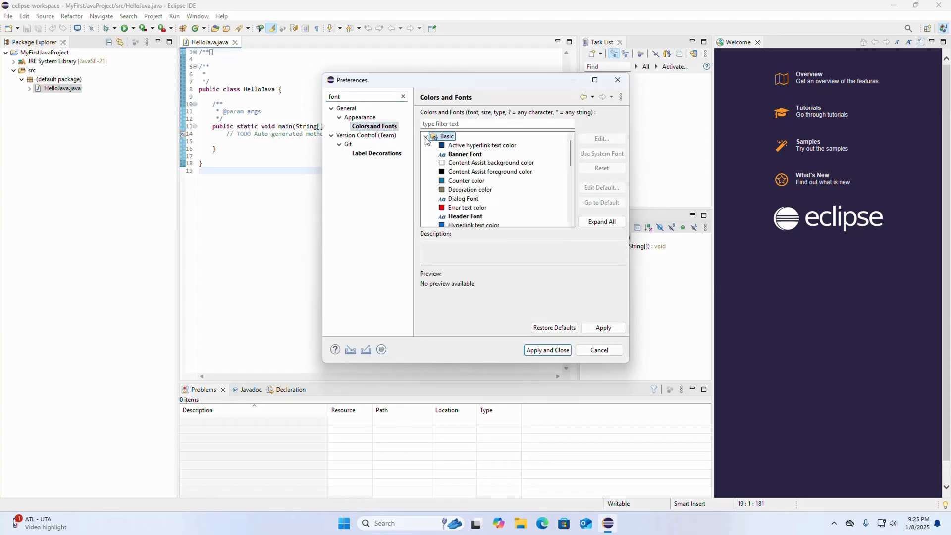
{"action": "scroll", "coordinate": [495, 178], "scroll_direction": "down", "scroll_amount": 5}
{"action": "left_click", "coordinate": [464, 189]}
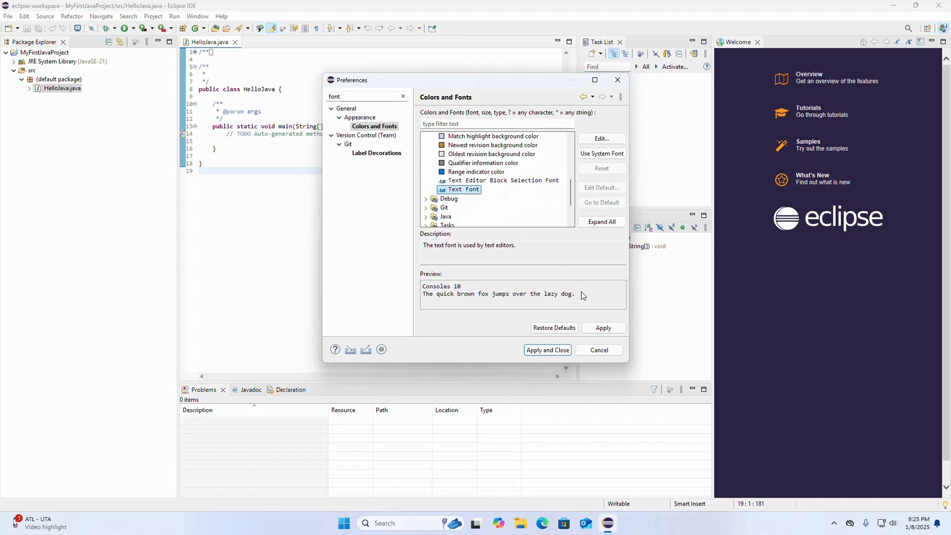
{"action": "left_click", "coordinate": [601, 141]}
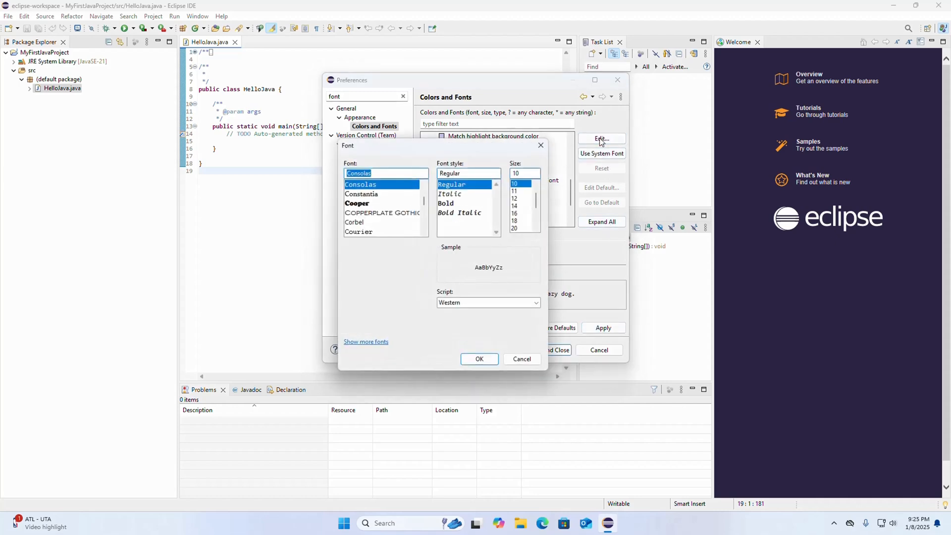
{"action": "left_click", "coordinate": [516, 214]}
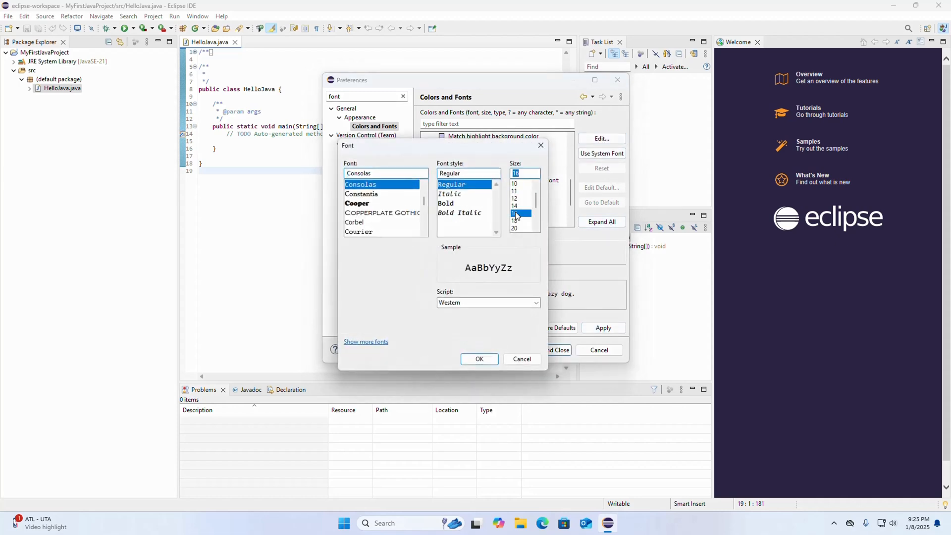
{"action": "left_click", "coordinate": [478, 358]}
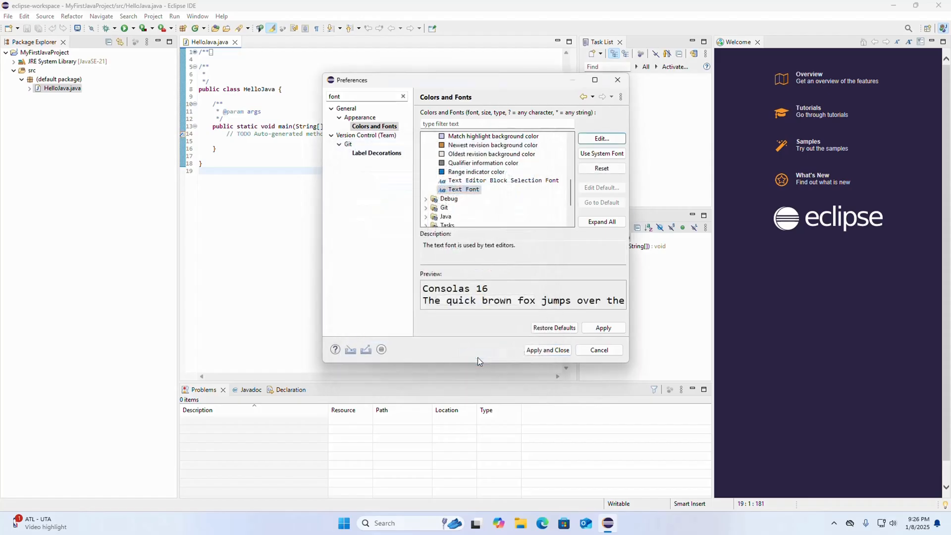
{"action": "left_click", "coordinate": [609, 330]}
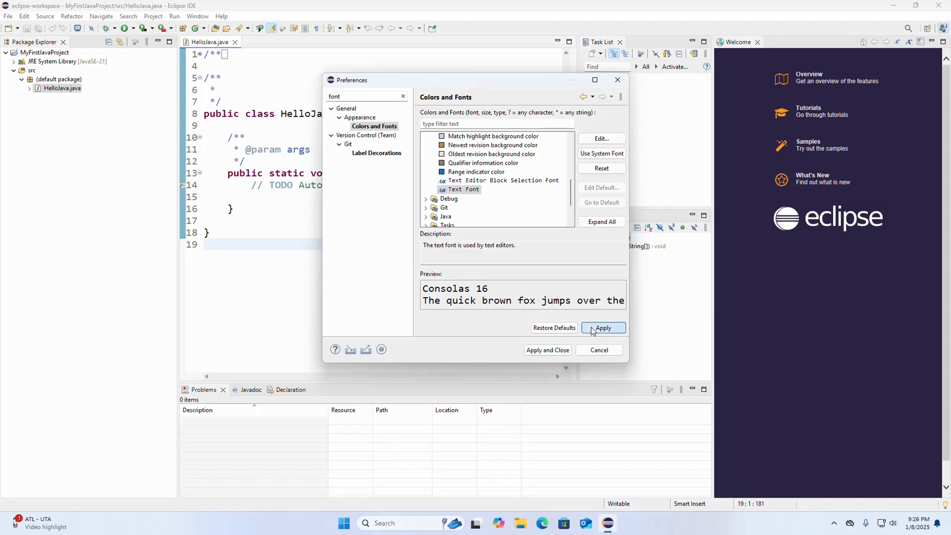
{"action": "left_click", "coordinate": [539, 353]}
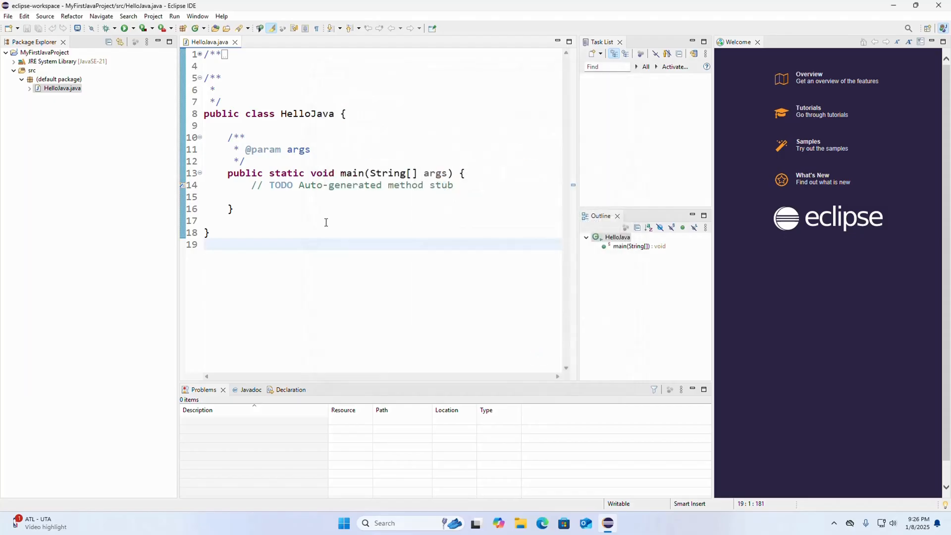
- Add System.out.println("Hello Java!"); below the TODO comment in the main method and save HelloJava.java
{"action": "left_click_drag", "start_coordinate": [251, 185], "coordinate": [458, 188]}
{"action": "left_click", "coordinate": [459, 188]}
{"action": "key", "text": "Return"}
{"action": "type", "text": "sysout"}
{"action": "key", "text": "ctrl+space"}
{"action": "type", "text": "\""}
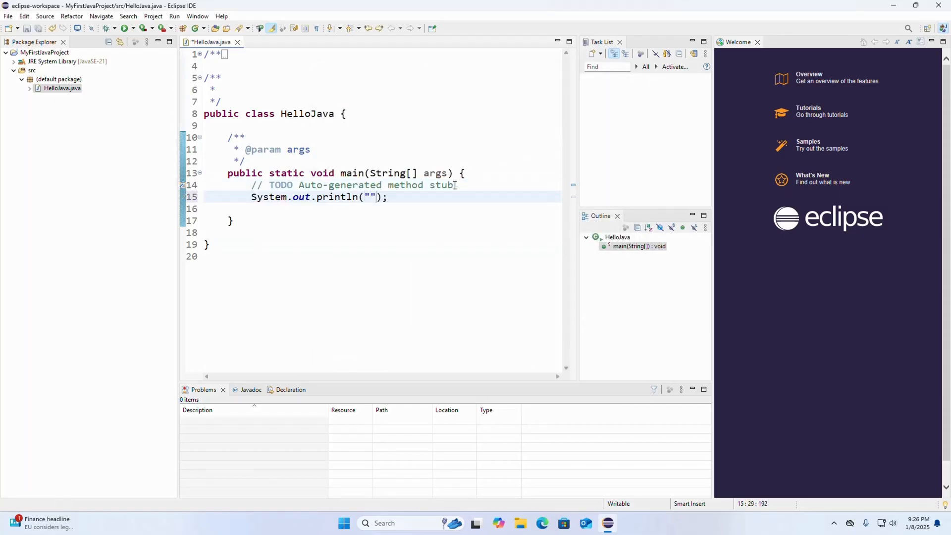
{"action": "type", "text": "Hello Java!"}
{"action": "left_click", "coordinate": [457, 196]}
{"action": "key", "text": "ctrl+s"}
{"action": "key", "text": "Up"}
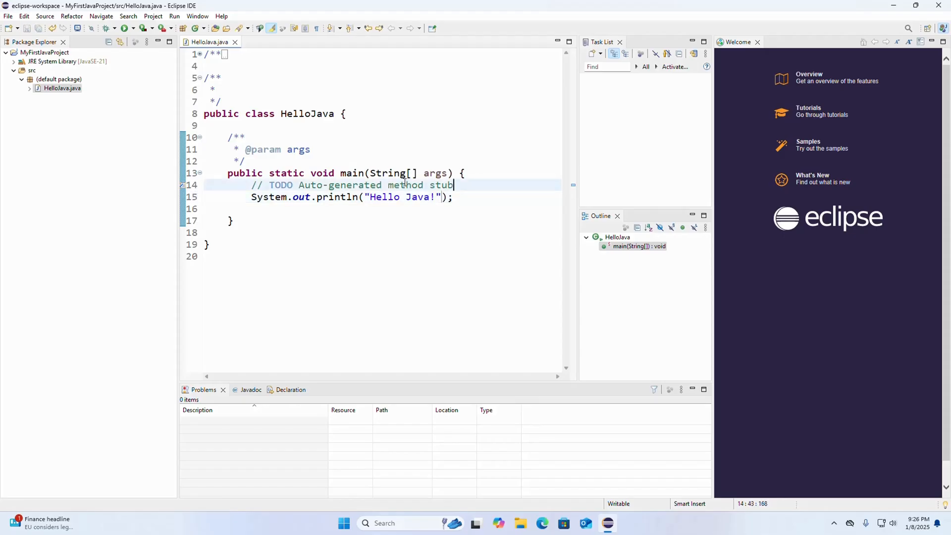
- Run HelloJava.java, check the console output and minimize the Eclipse window
{"action": "left_click", "coordinate": [126, 29]}
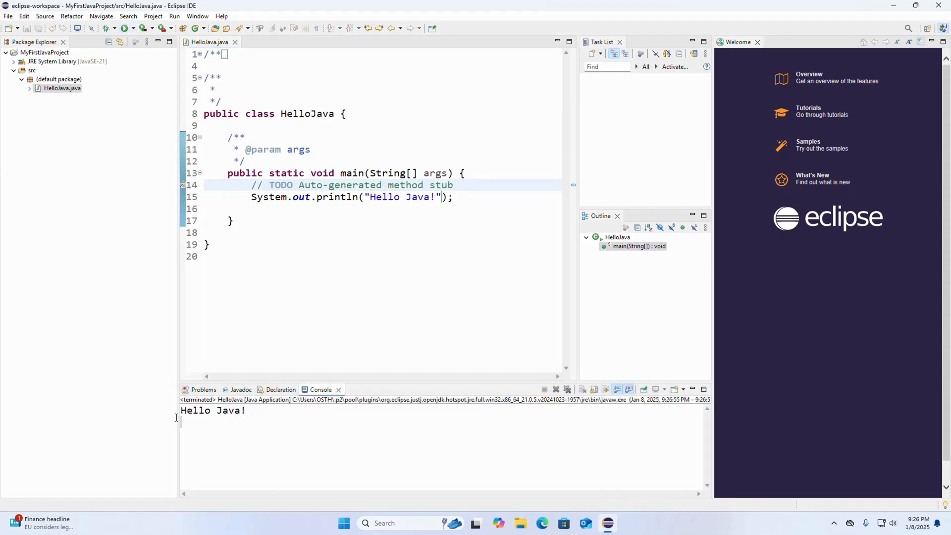
{"action": "left_click_drag", "start_coordinate": [247, 412], "coordinate": [152, 409]}
{"action": "left_click", "coordinate": [894, 5]}
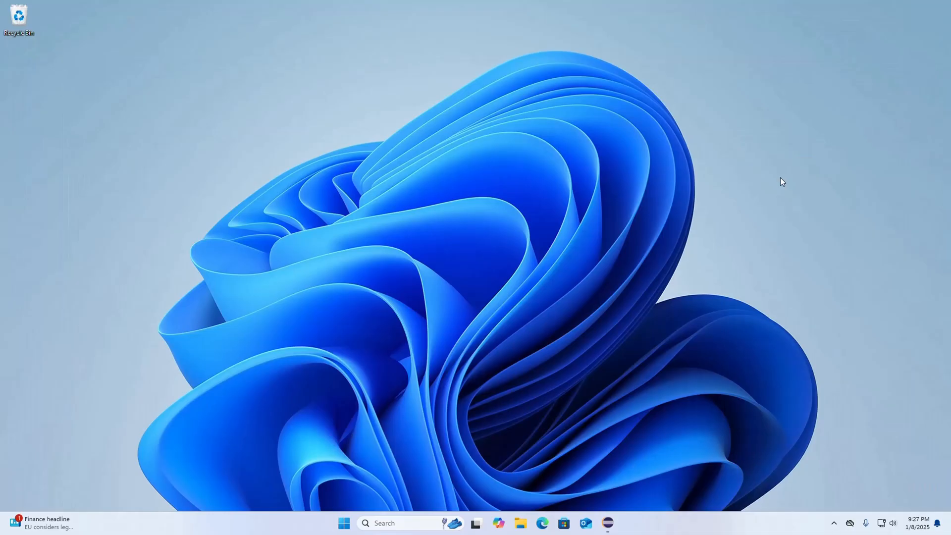